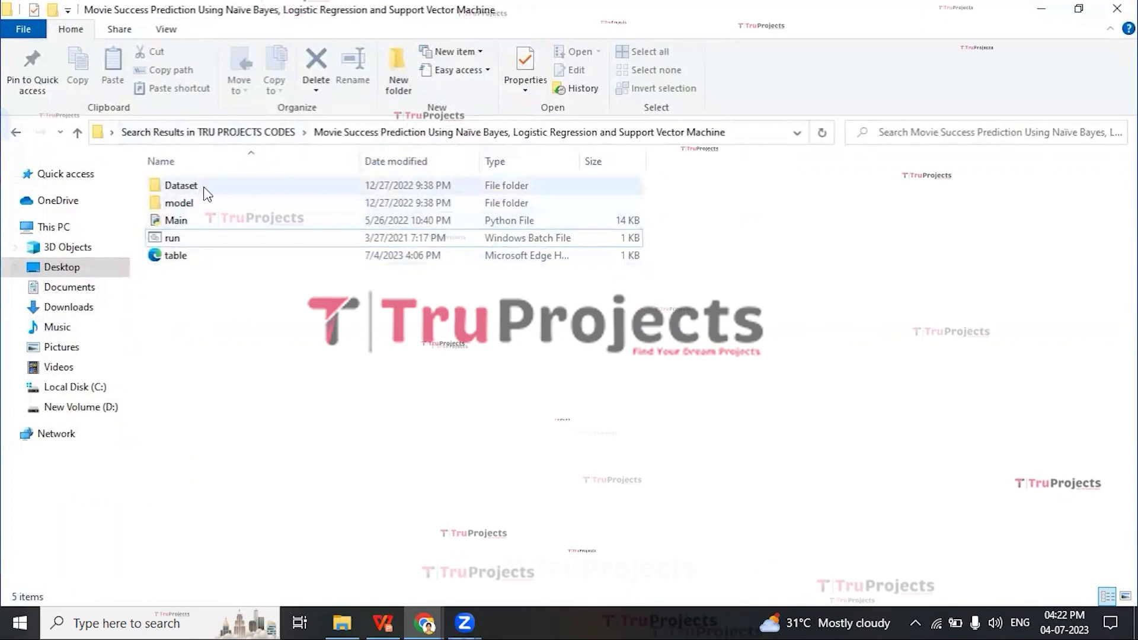
{"action": "left_click", "coordinate": [205, 191]}
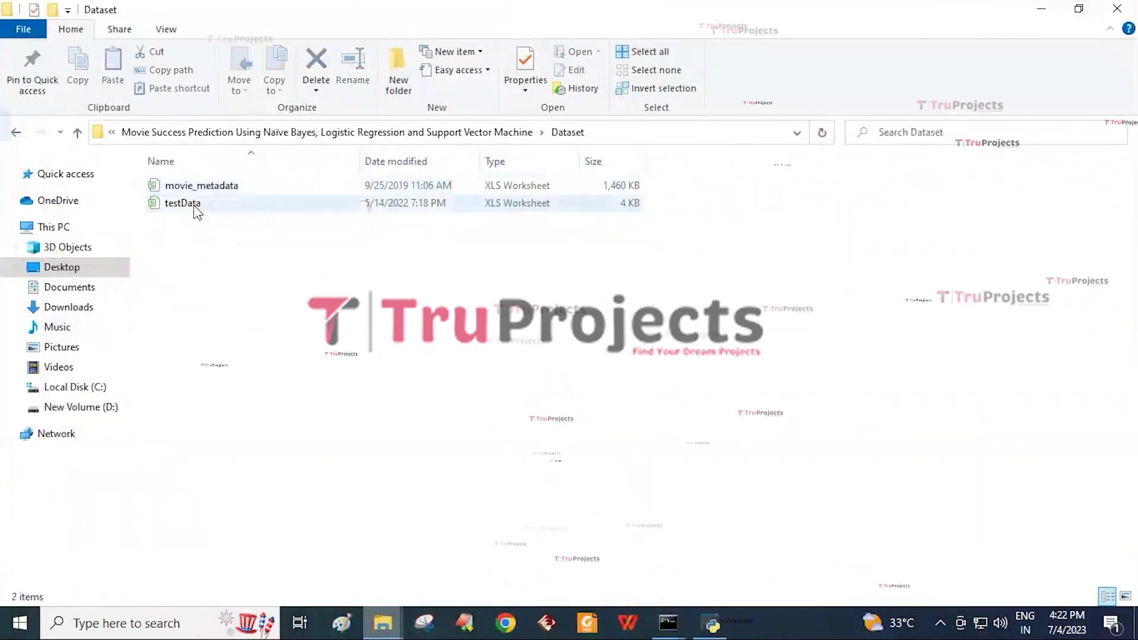
{"action": "left_click", "coordinate": [77, 133]}
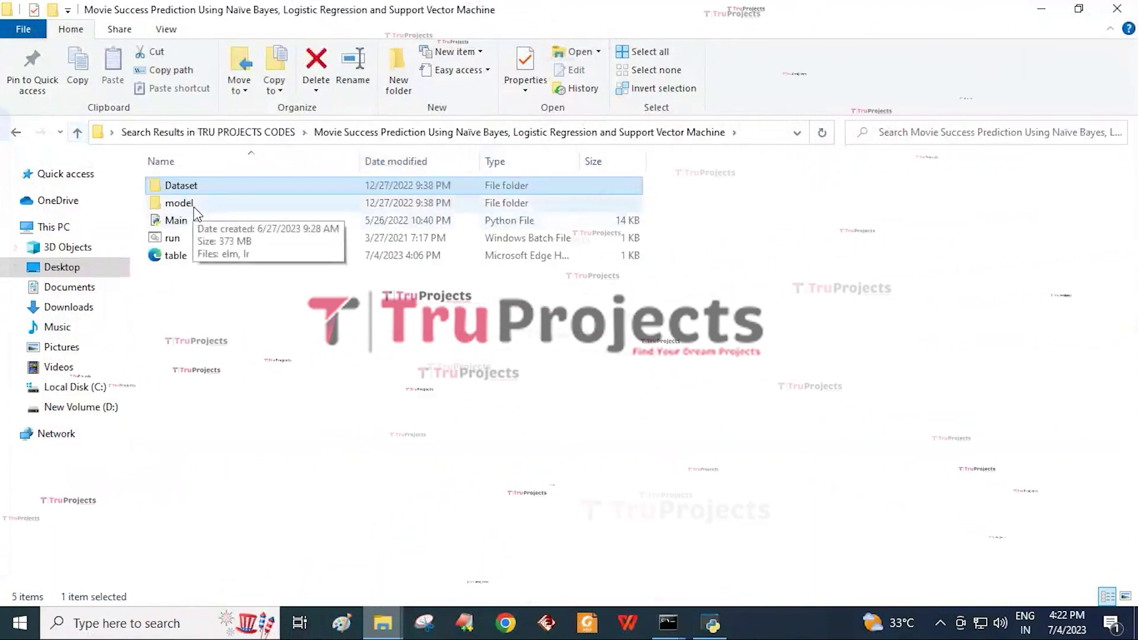
{"action": "double_click", "coordinate": [194, 209]}
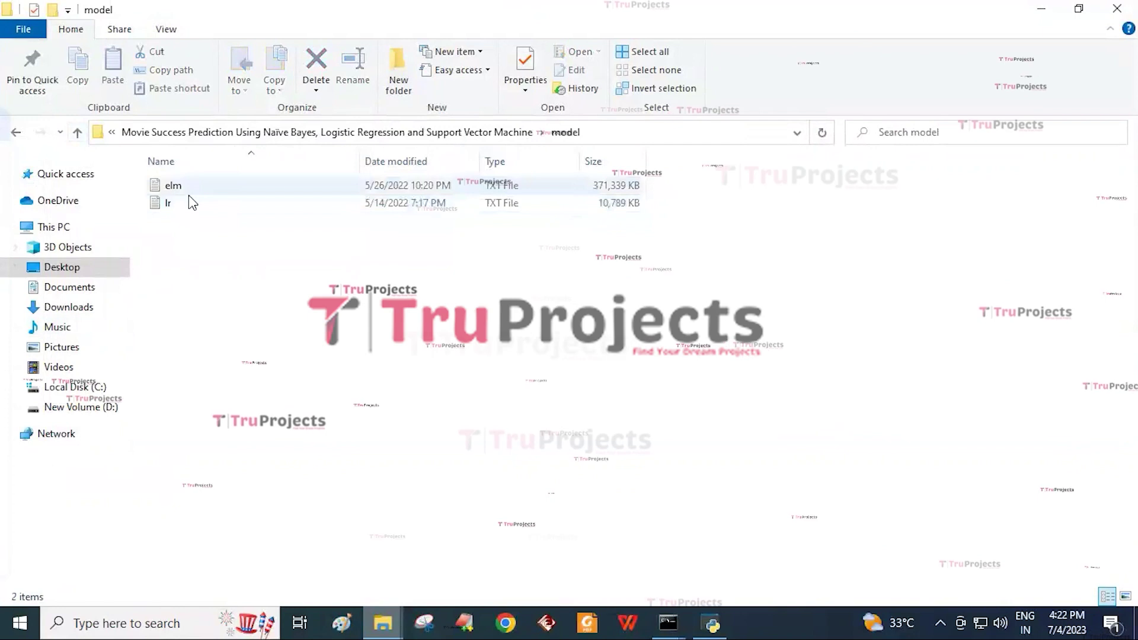
{"action": "left_click", "coordinate": [77, 132]}
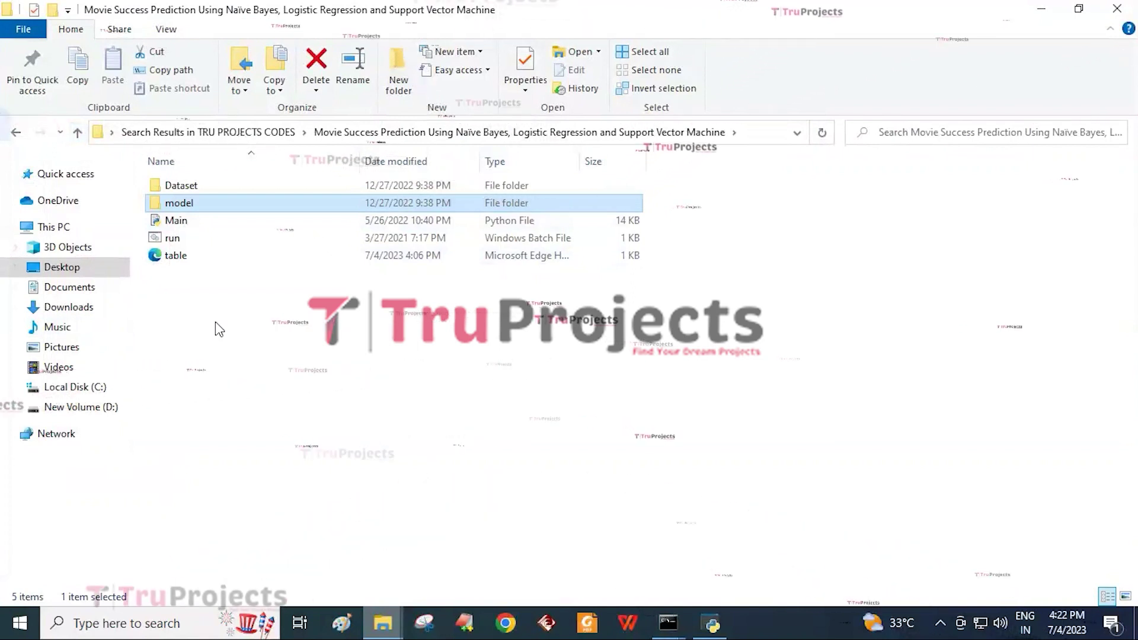
Step: Launch the app, load movie_metadata, and close the FLOP/AVG/HIT categorization chart it shows
{"action": "double_click", "coordinate": [180, 240]}
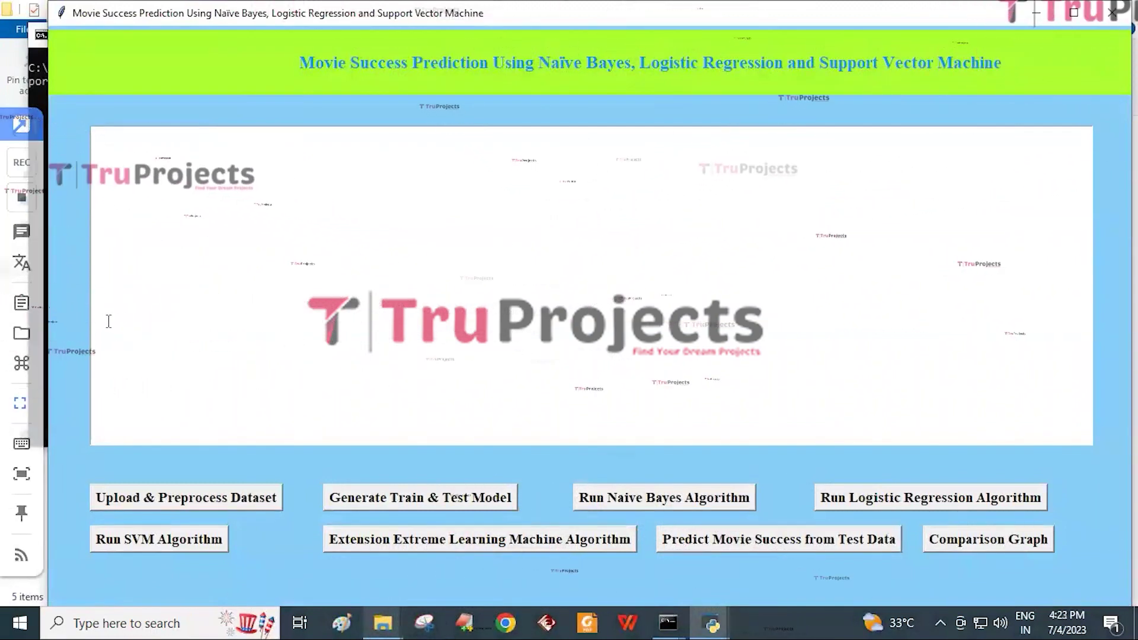
{"action": "left_click", "coordinate": [215, 501]}
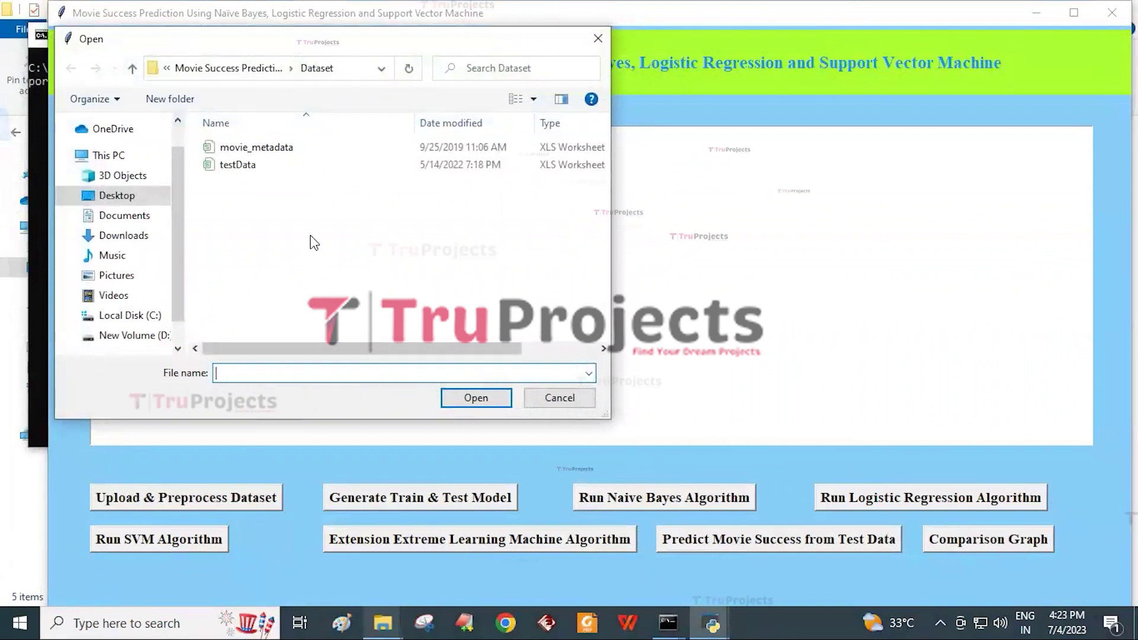
{"action": "left_click", "coordinate": [283, 150]}
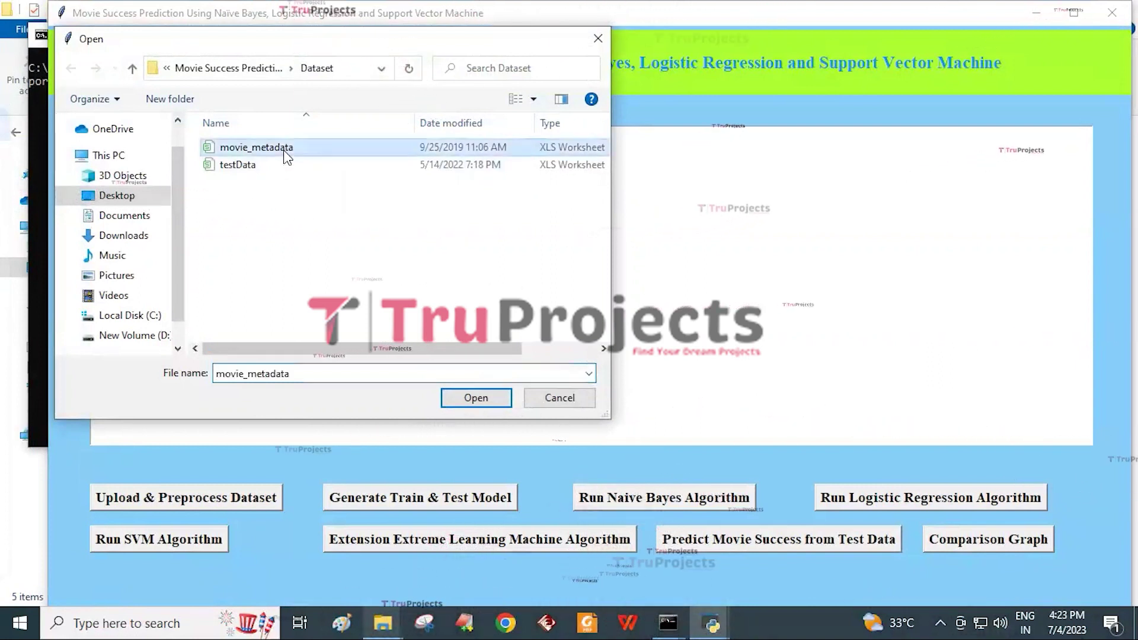
{"action": "left_click", "coordinate": [491, 403]}
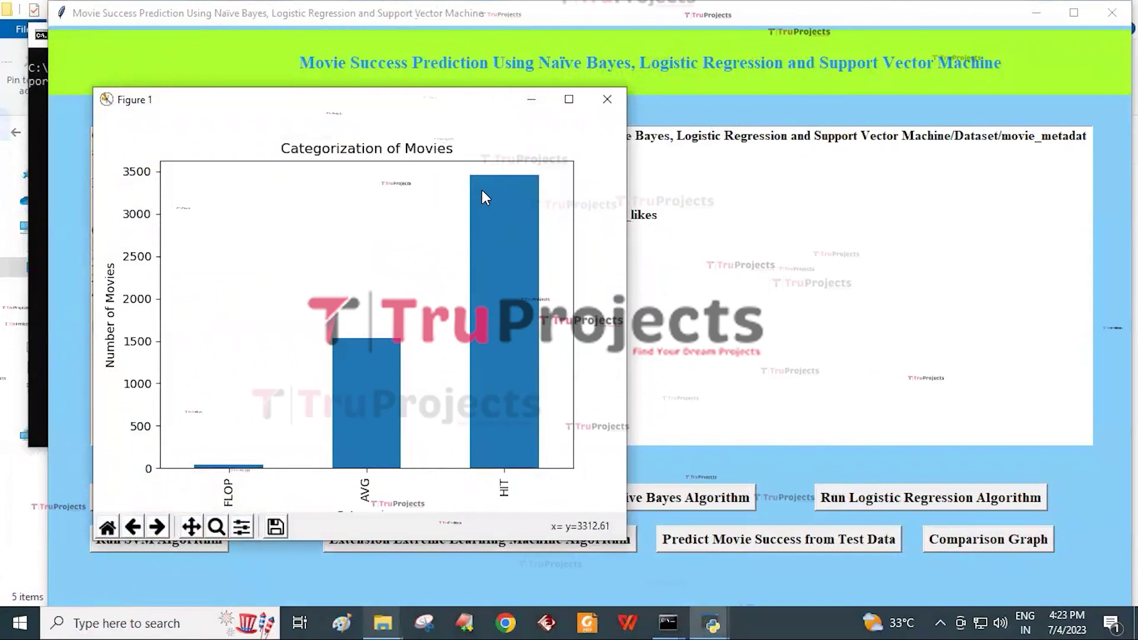
{"action": "left_click", "coordinate": [606, 100]}
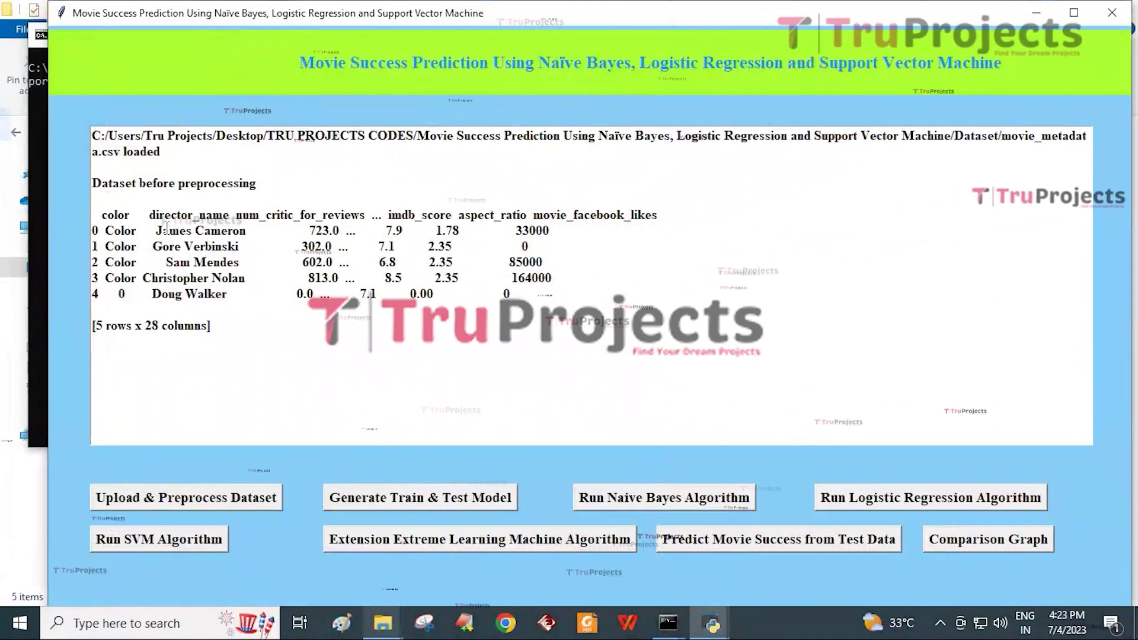
Step: Highlight director names such as Nolan in the preview, then normalise features and split the data
{"action": "left_click_drag", "start_coordinate": [165, 231], "coordinate": [204, 246]}
{"action": "double_click", "coordinate": [228, 278]}
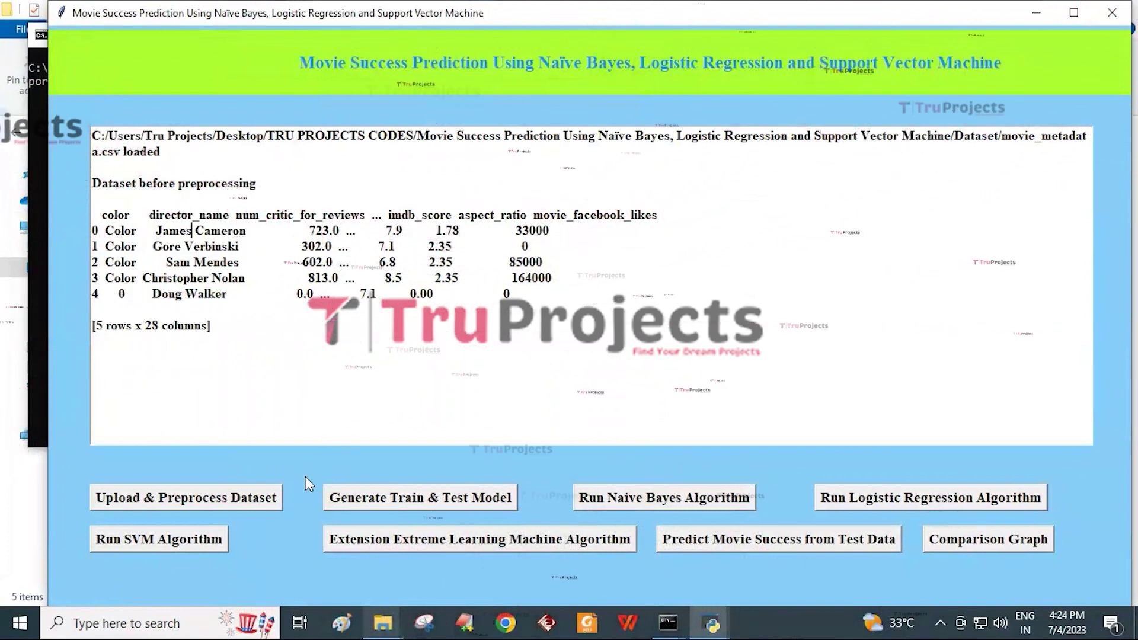
{"action": "left_click", "coordinate": [370, 498]}
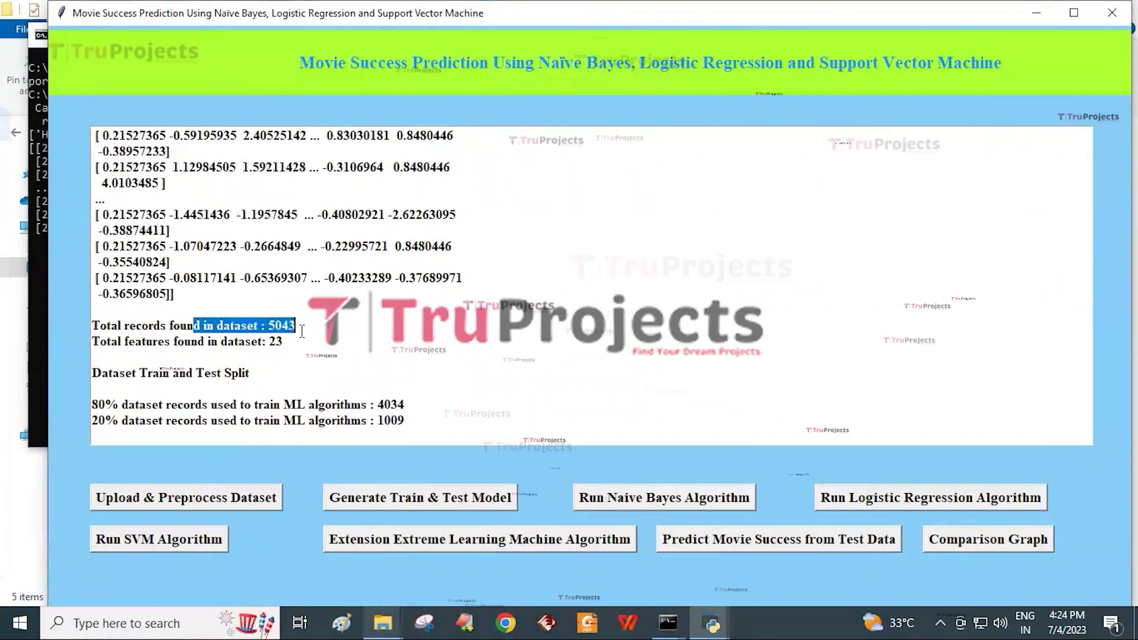
Step: Highlight the 23-feature count and the 80/20 split lines (4034 training, 1009 test records)
{"action": "left_click", "coordinate": [301, 331]}
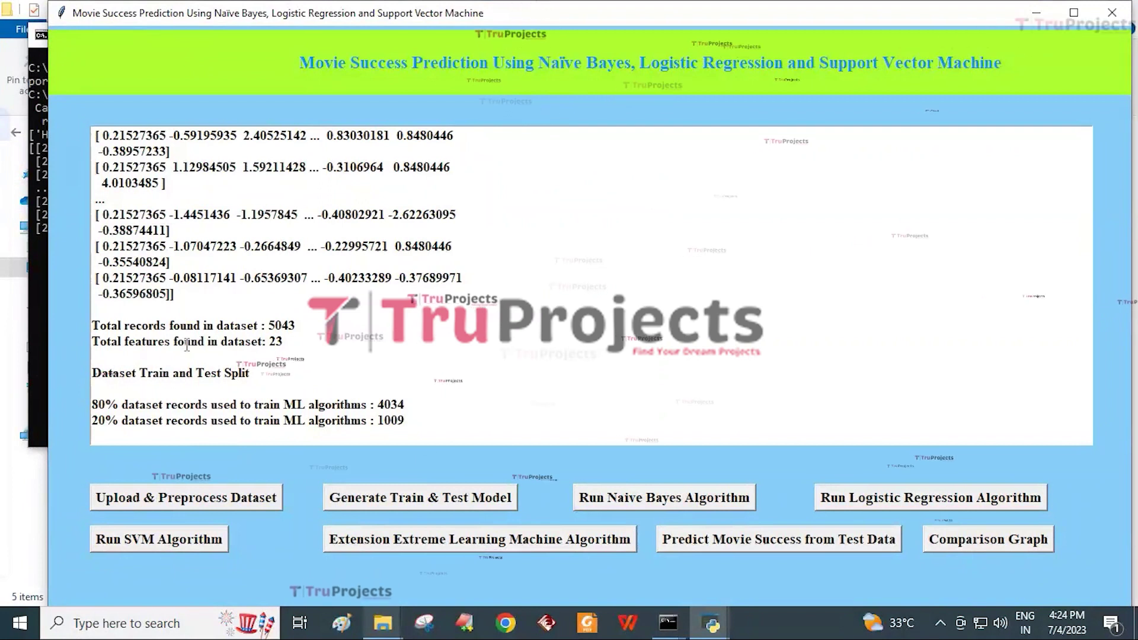
{"action": "left_click_drag", "start_coordinate": [153, 343], "coordinate": [288, 356]}
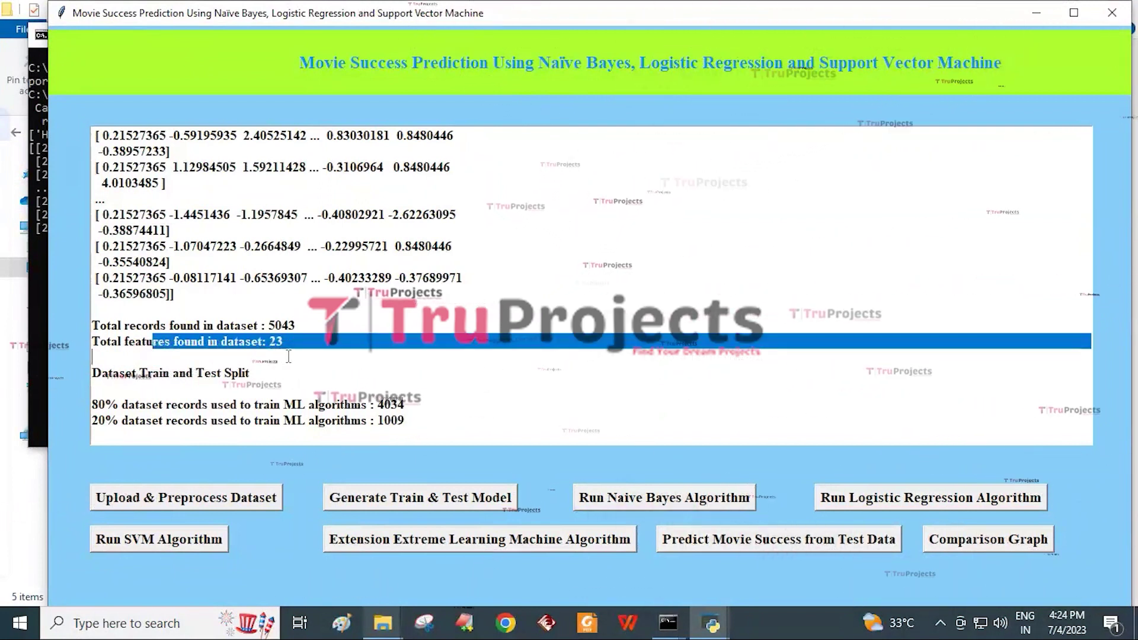
{"action": "left_click", "coordinate": [288, 356]}
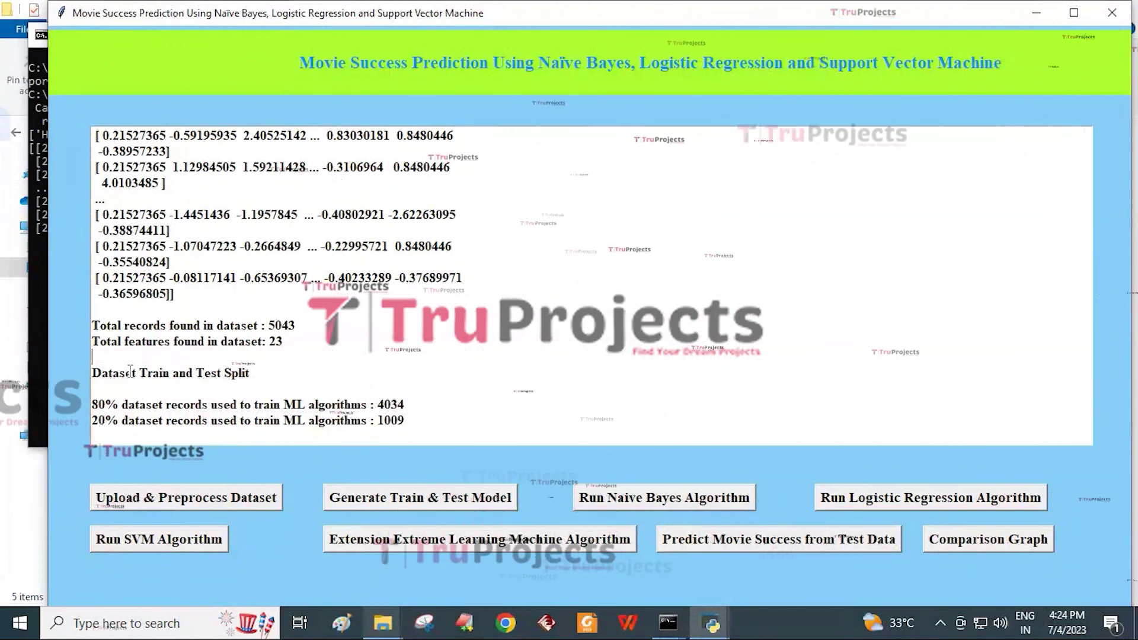
{"action": "left_click_drag", "start_coordinate": [131, 371], "coordinate": [237, 371]}
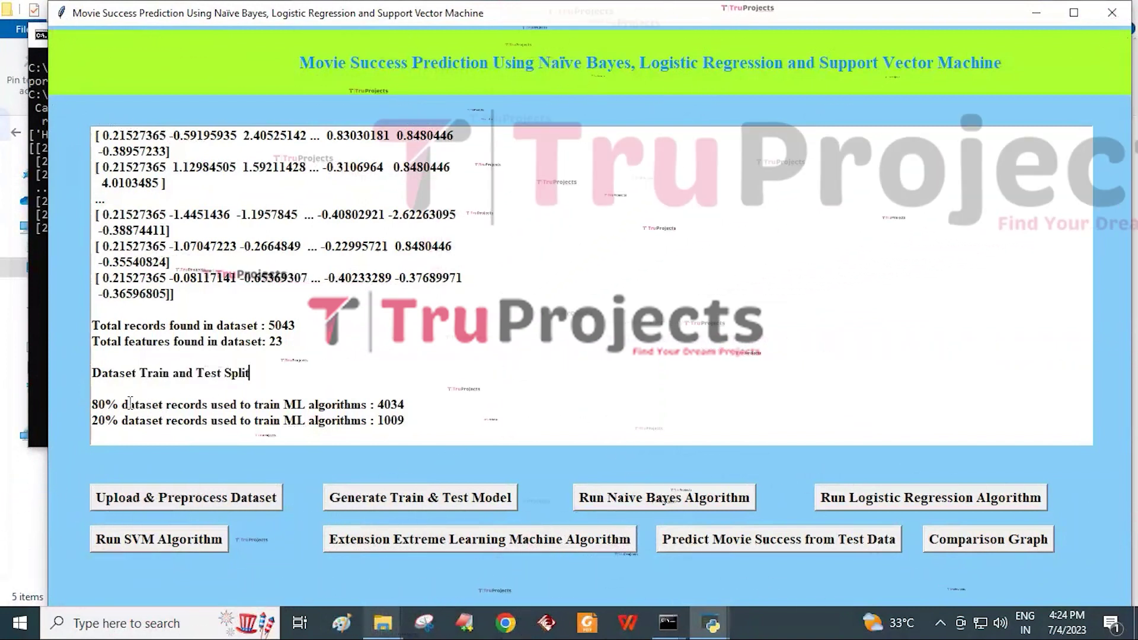
{"action": "left_click_drag", "start_coordinate": [128, 405], "coordinate": [164, 406]}
{"action": "left_click_drag", "start_coordinate": [283, 413], "coordinate": [406, 406]}
{"action": "left_click", "coordinate": [405, 405]}
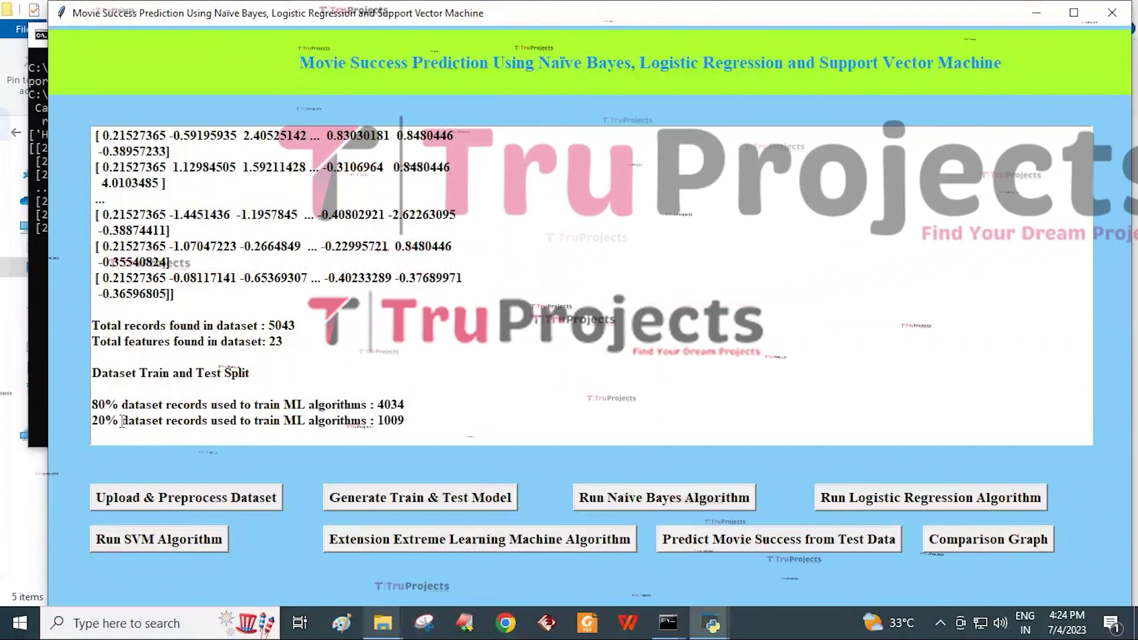
{"action": "left_click_drag", "start_coordinate": [105, 421], "coordinate": [239, 431]}
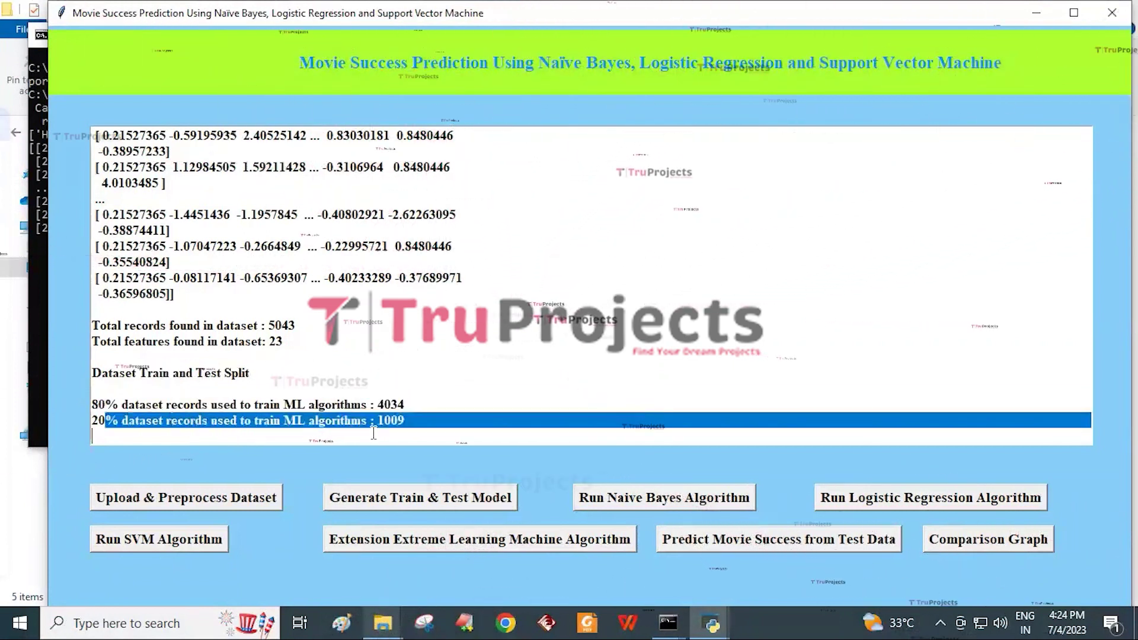
{"action": "left_click", "coordinate": [407, 423]}
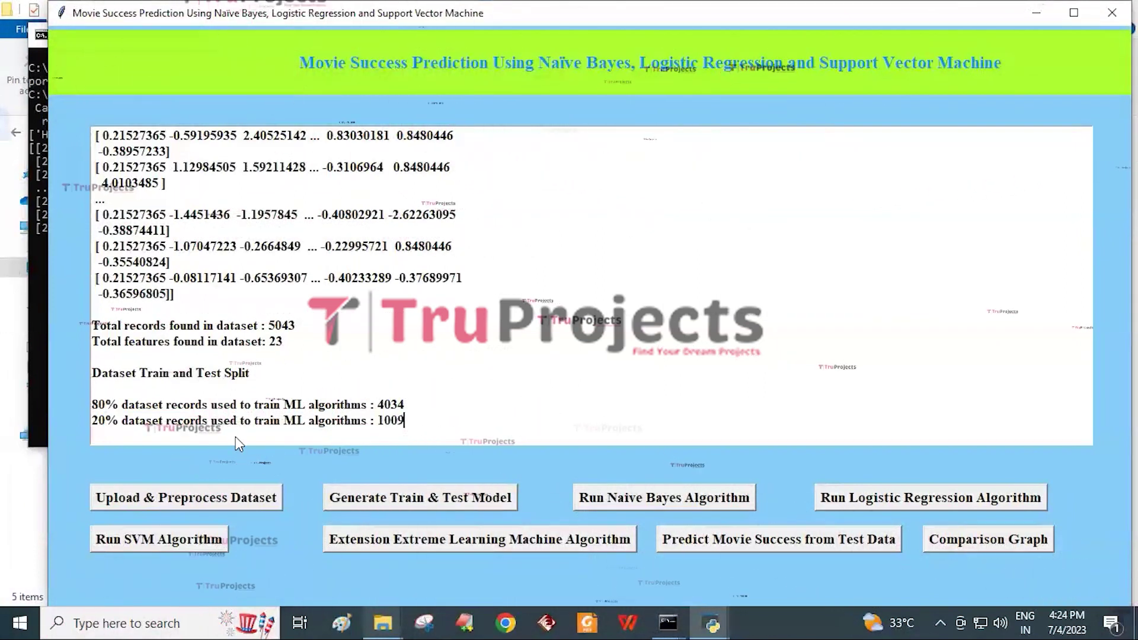
{"action": "left_click", "coordinate": [627, 505]}
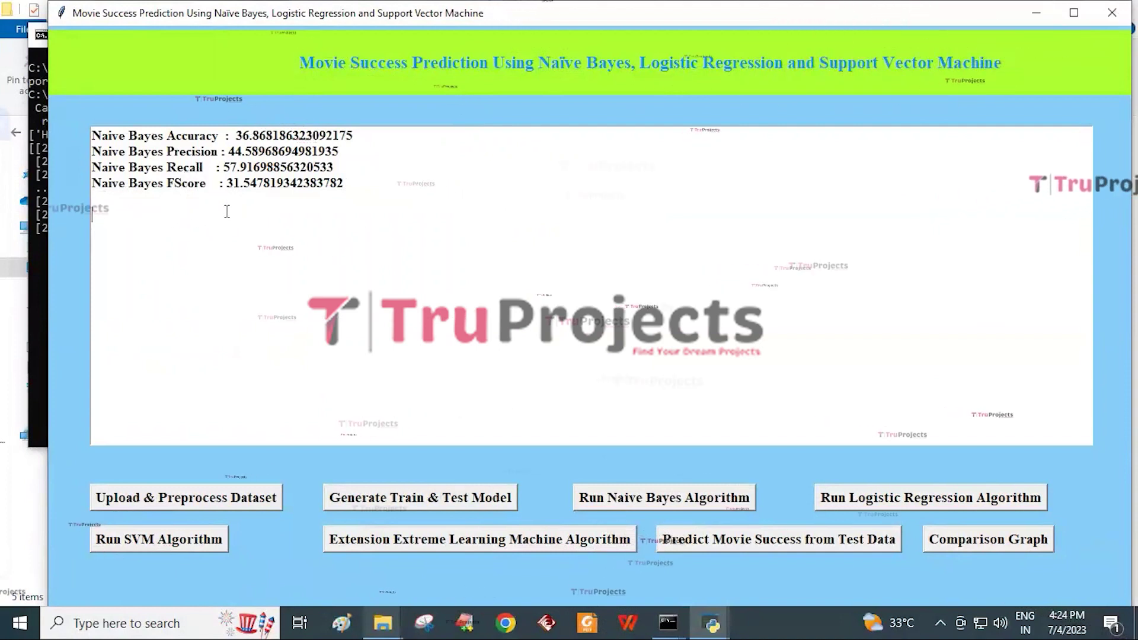
Step: Highlight each Naive Bayes metric: accuracy 36.87, precision 44.59, recall 57.92, FScore 31.55
{"action": "left_click_drag", "start_coordinate": [159, 135], "coordinate": [293, 152]}
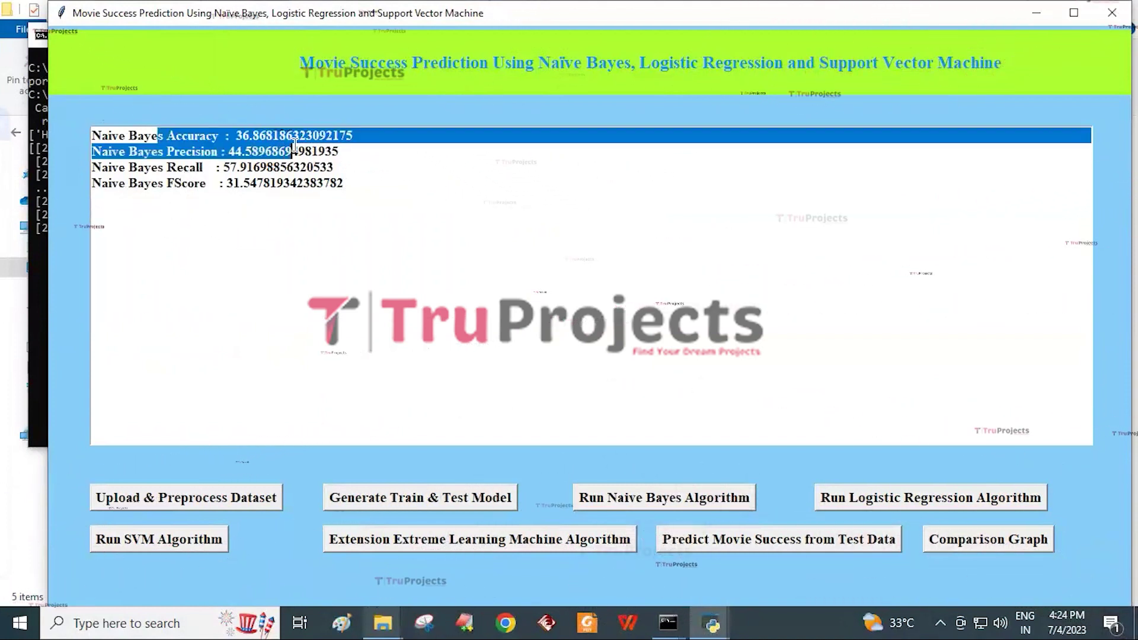
{"action": "left_click", "coordinate": [295, 153]}
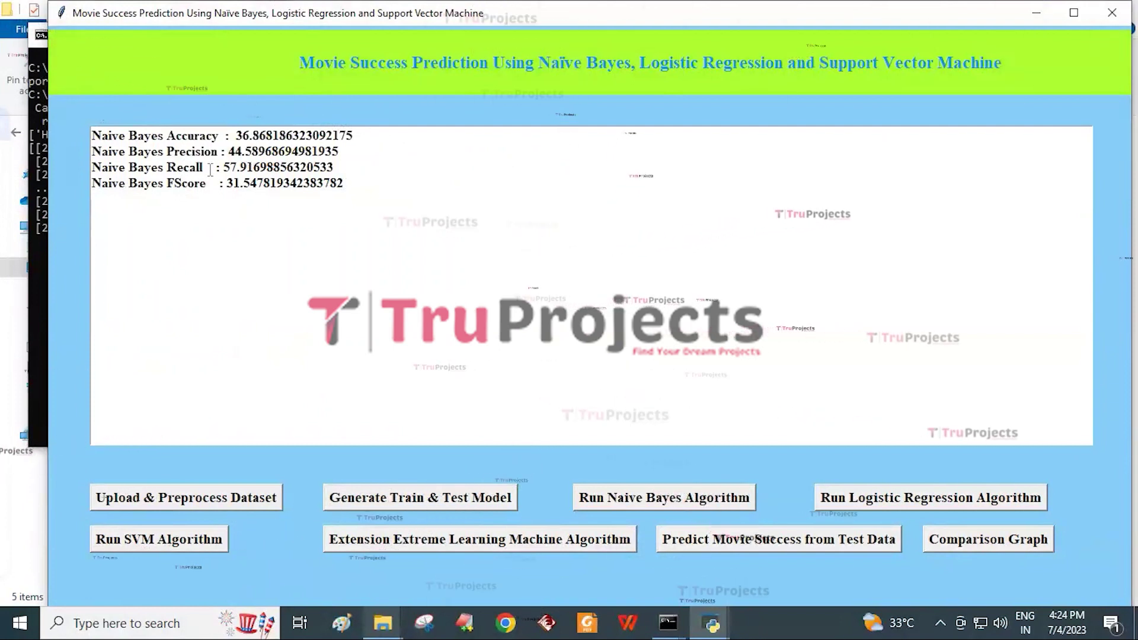
{"action": "left_click_drag", "start_coordinate": [212, 169], "coordinate": [254, 168]}
{"action": "left_click", "coordinate": [260, 169]}
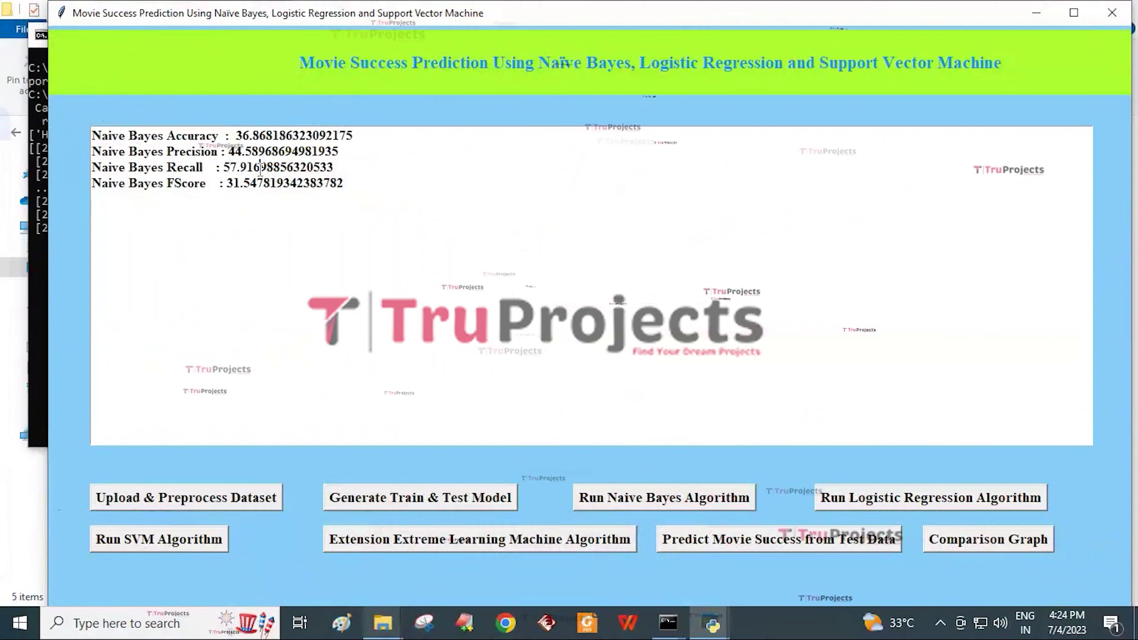
{"action": "left_click_drag", "start_coordinate": [168, 183], "coordinate": [267, 183]}
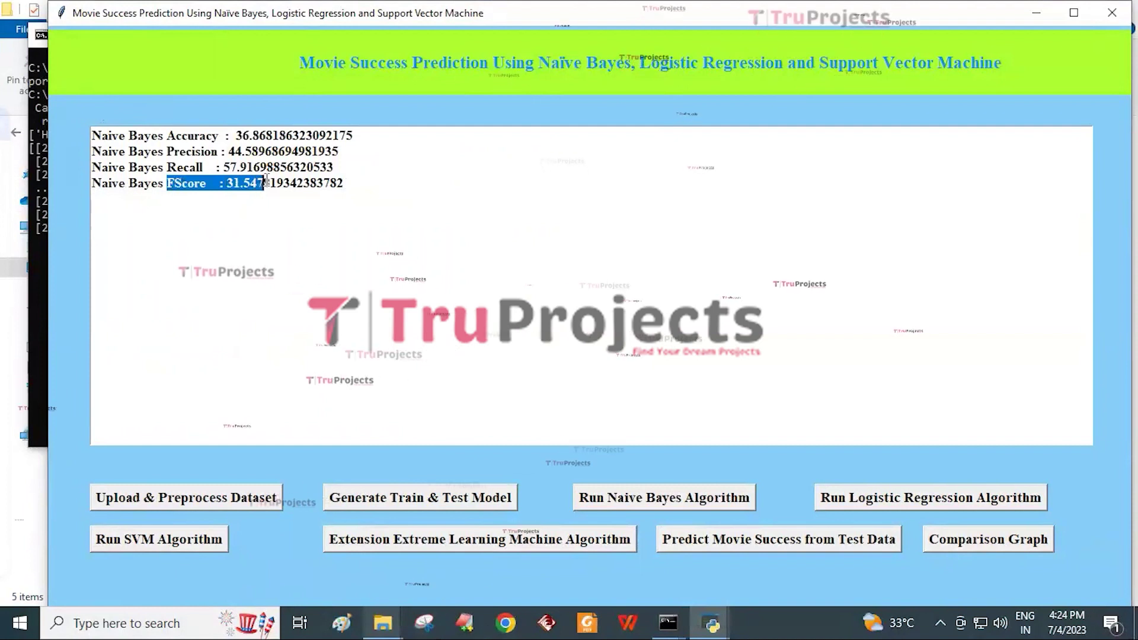
{"action": "left_click", "coordinate": [267, 181]}
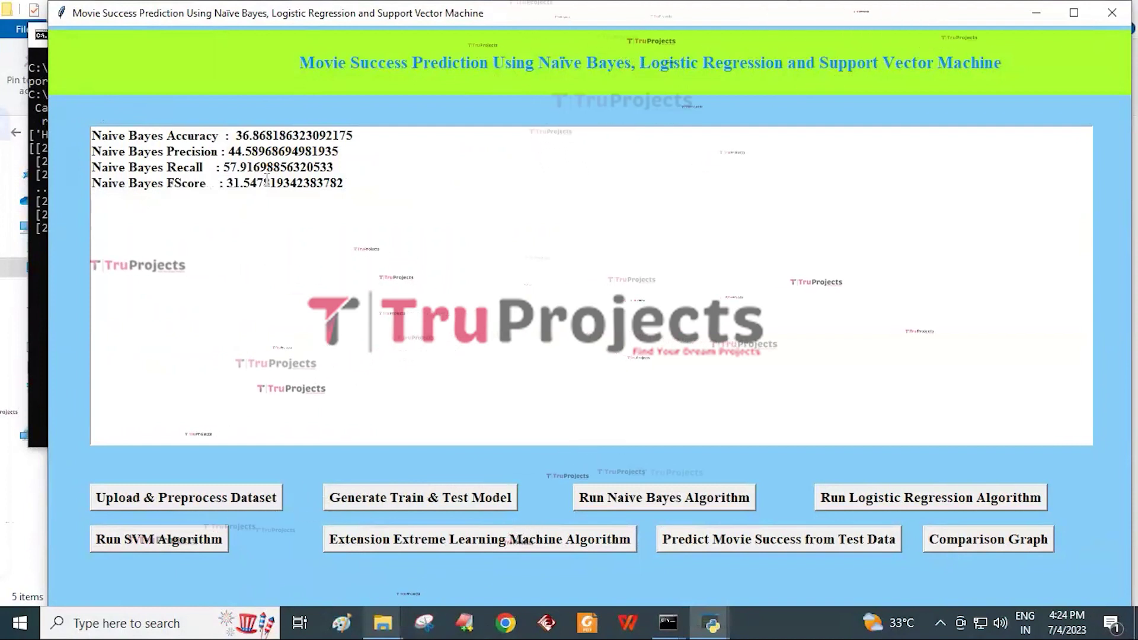
Step: Run Logistic Regression (99.41 accuracy) and SVM (79.58 accuracy, FScore 49.81), highlighting the regression recall
{"action": "left_click", "coordinate": [846, 501]}
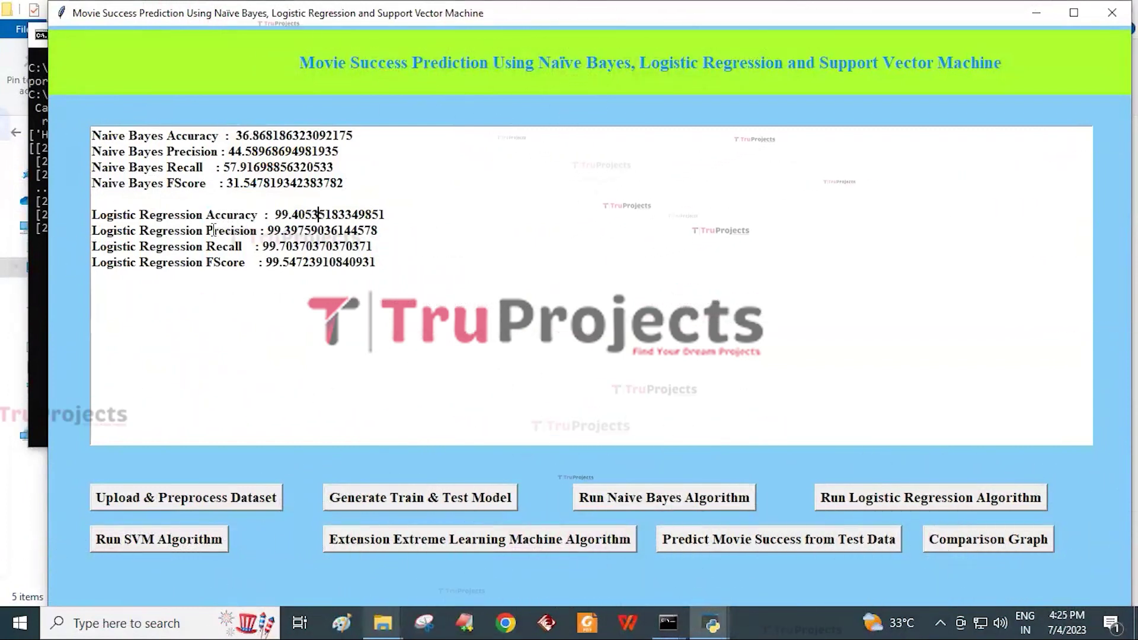
{"action": "left_click_drag", "start_coordinate": [203, 246], "coordinate": [269, 249]}
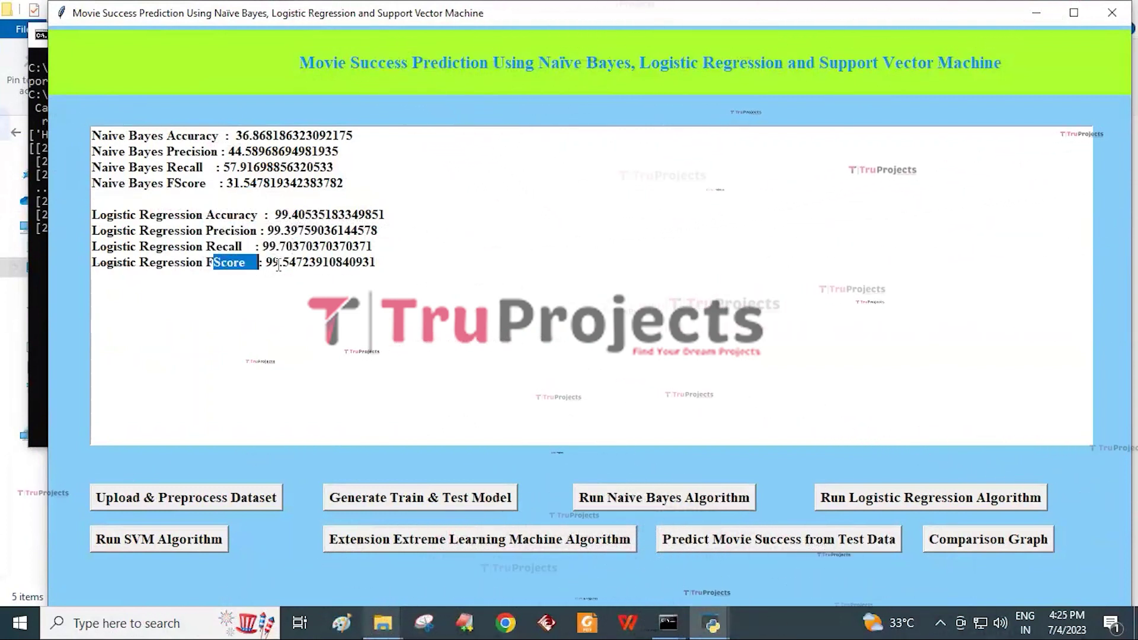
{"action": "left_click", "coordinate": [185, 542]}
{"action": "left_click", "coordinate": [185, 543]}
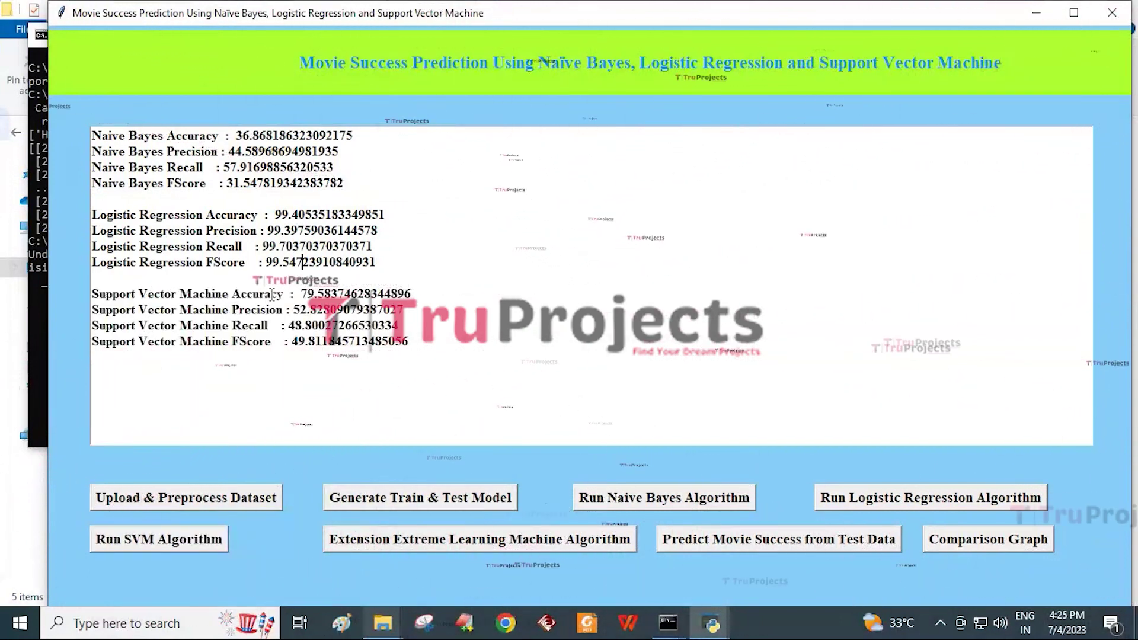
{"action": "left_click_drag", "start_coordinate": [230, 292], "coordinate": [333, 293]}
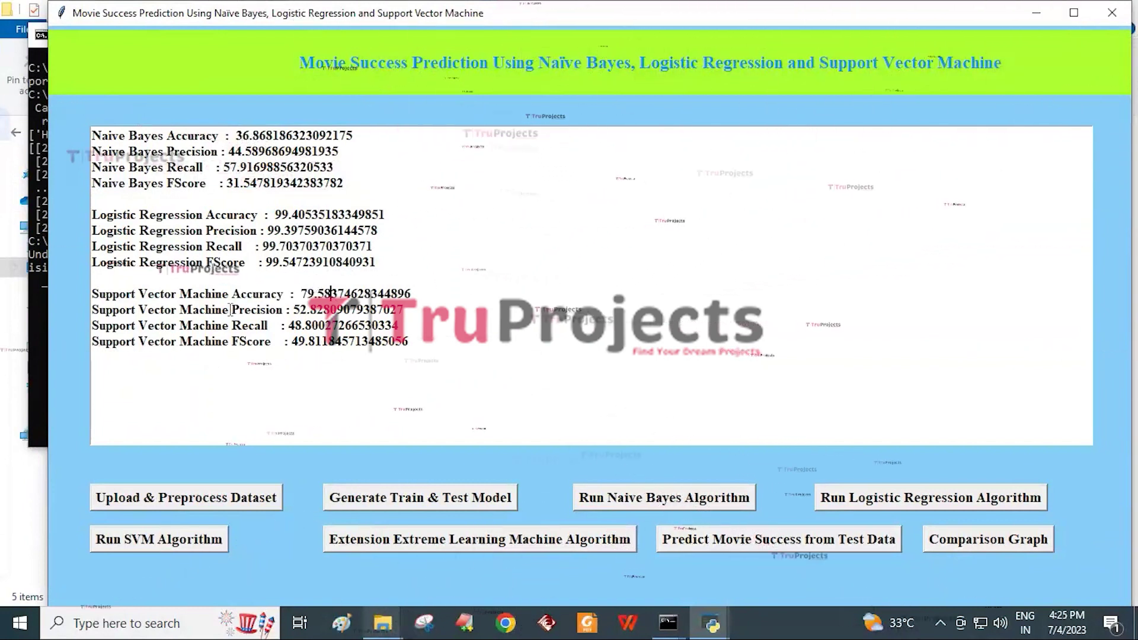
{"action": "left_click_drag", "start_coordinate": [227, 309], "coordinate": [274, 310]}
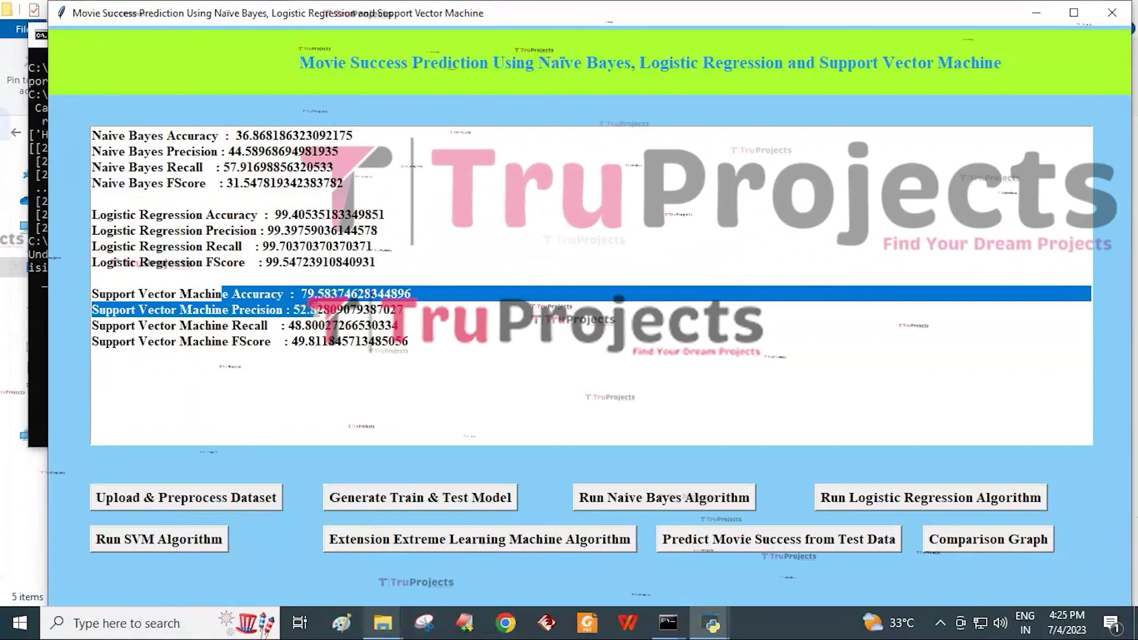
{"action": "left_click", "coordinate": [266, 323]}
{"action": "left_click_drag", "start_coordinate": [232, 310], "coordinate": [296, 325]}
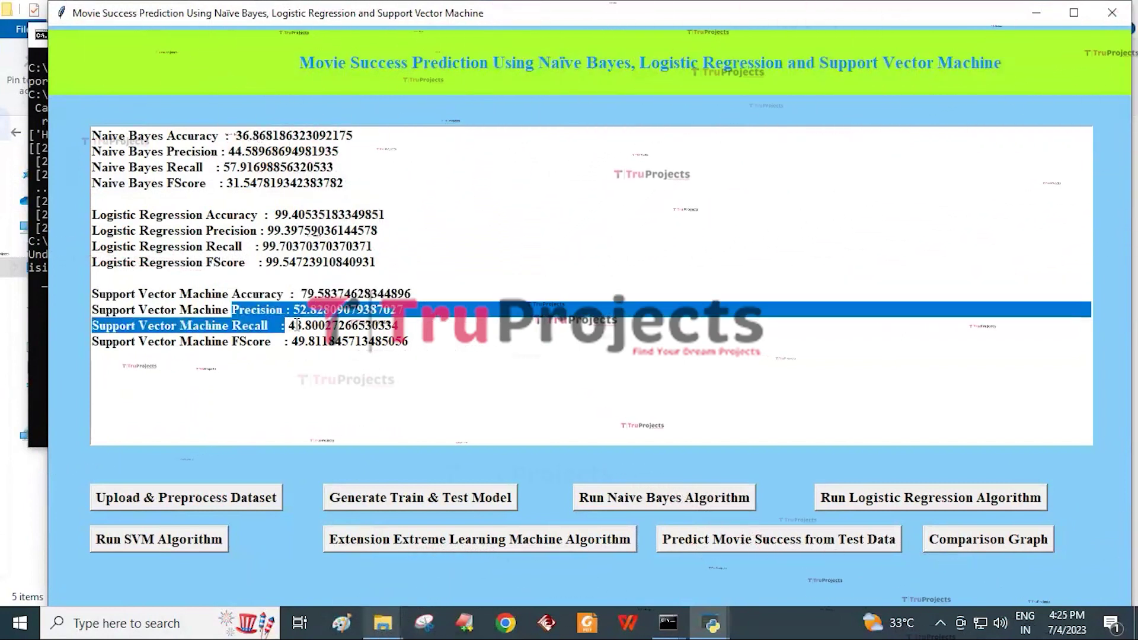
{"action": "left_click", "coordinate": [256, 344]}
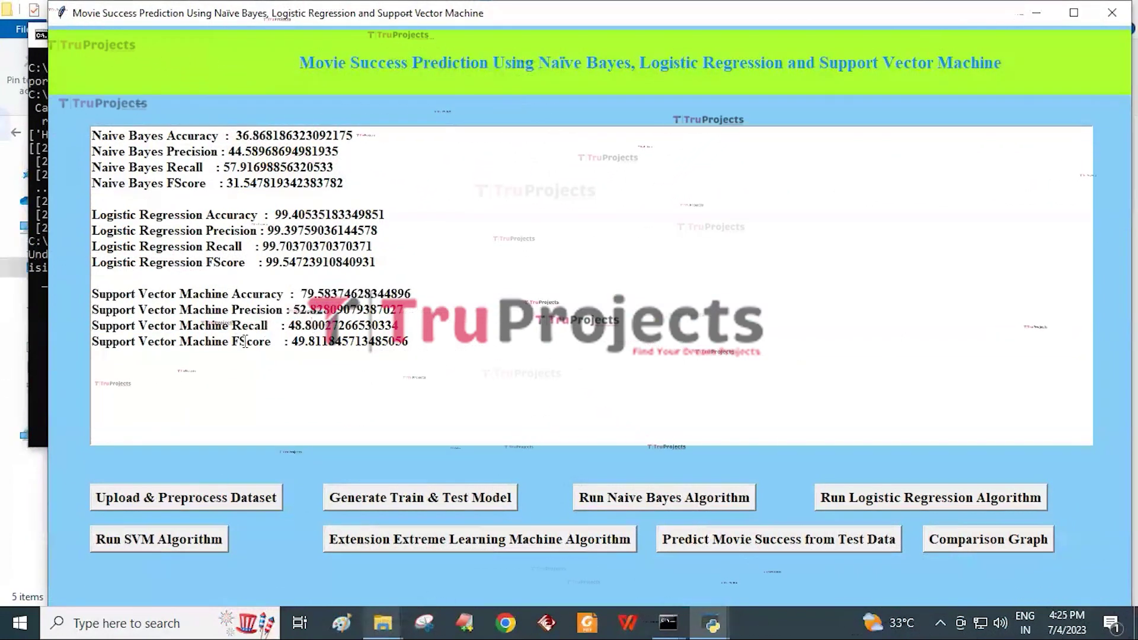
{"action": "left_click", "coordinate": [316, 348]}
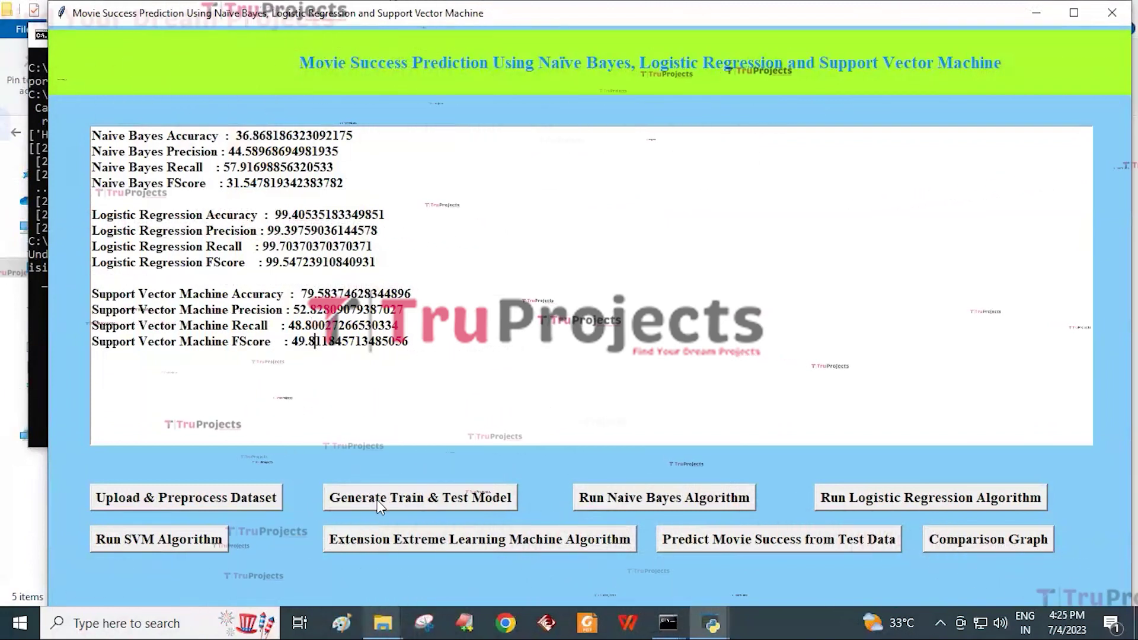
{"action": "left_click", "coordinate": [415, 543]}
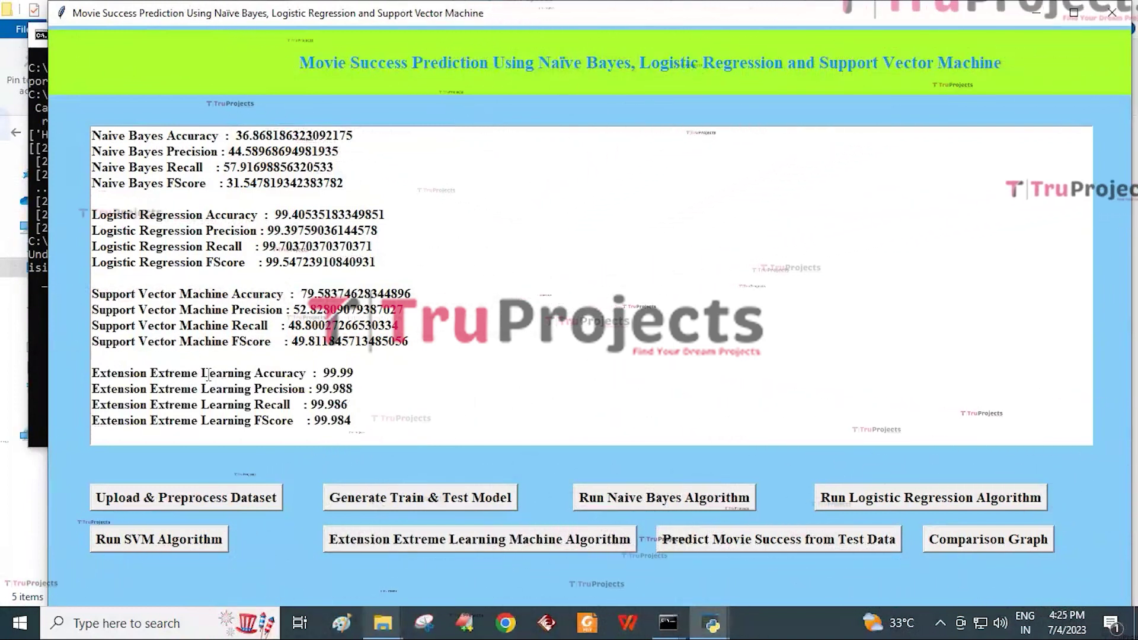
Step: Highlight the ELM accuracy of 99.99 and FScore of 99.984 in the output
{"action": "left_click_drag", "start_coordinate": [276, 375], "coordinate": [362, 375]}
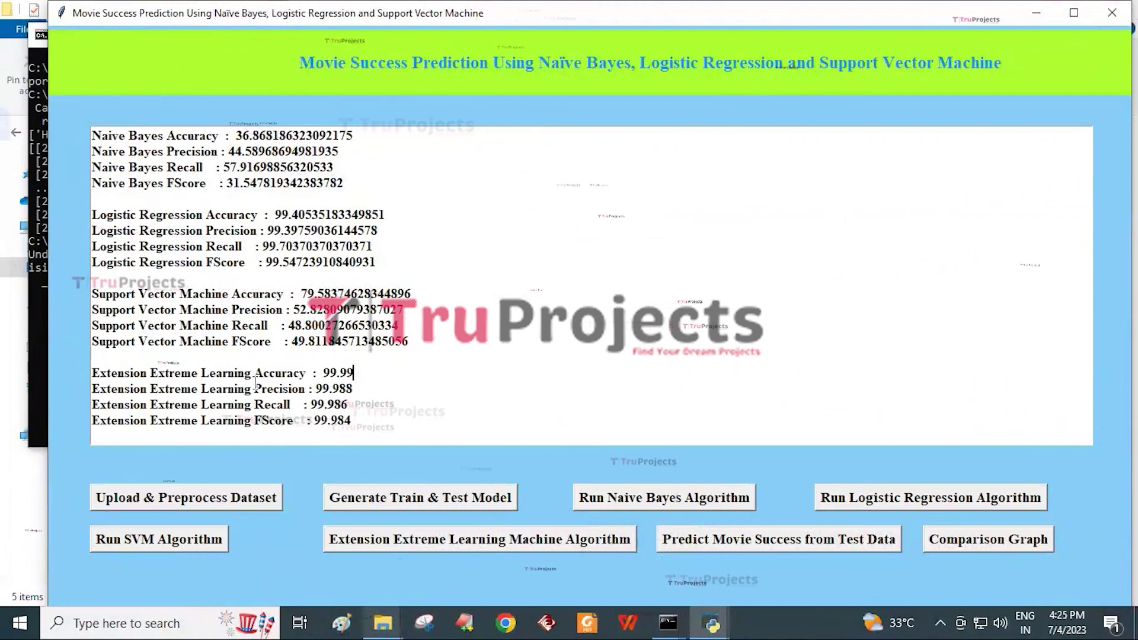
{"action": "left_click", "coordinate": [350, 404]}
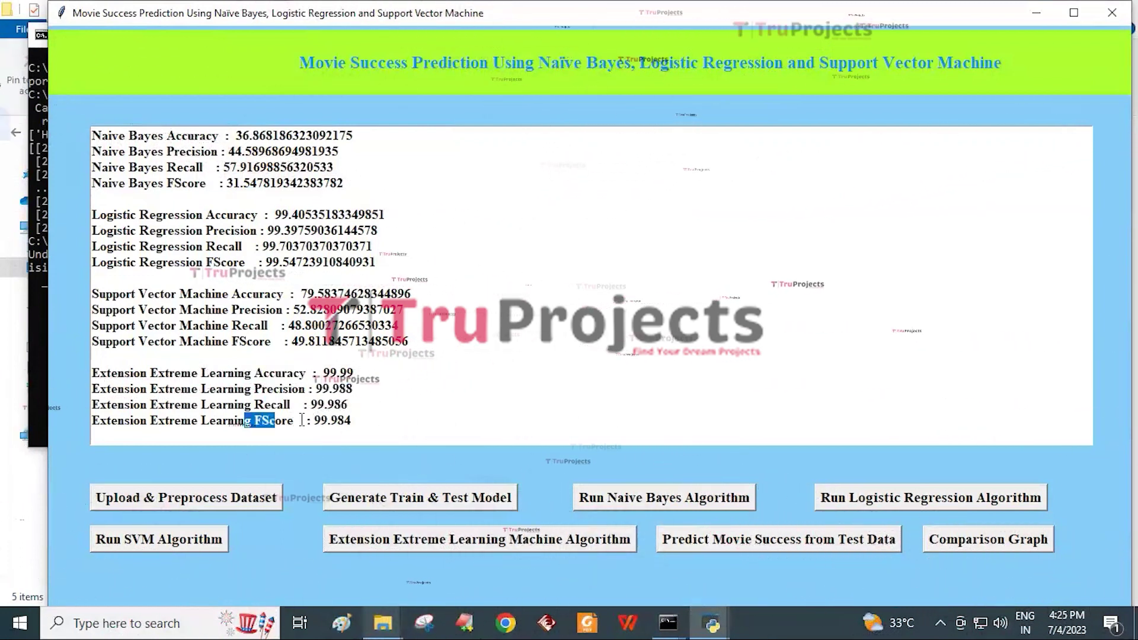
{"action": "left_click_drag", "start_coordinate": [342, 421], "coordinate": [358, 422]}
{"action": "left_click", "coordinate": [358, 423]}
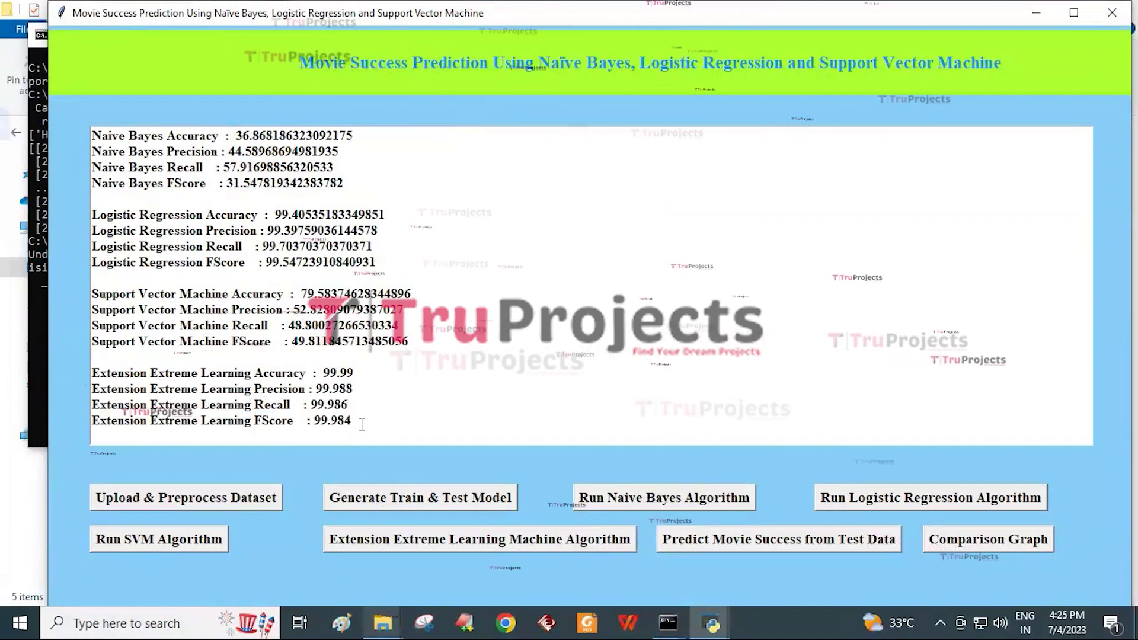
{"action": "left_click", "coordinate": [696, 538]}
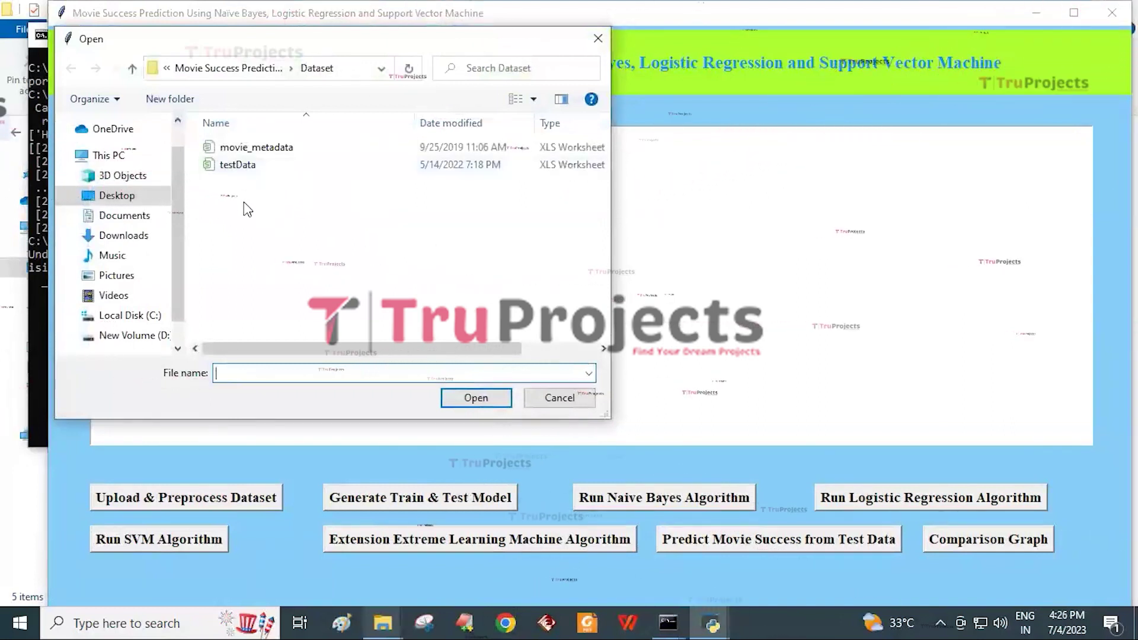
Step: Load testData to get predictions AVG, FLOP, HIT and HIT for the four test records
{"action": "left_click", "coordinate": [250, 166]}
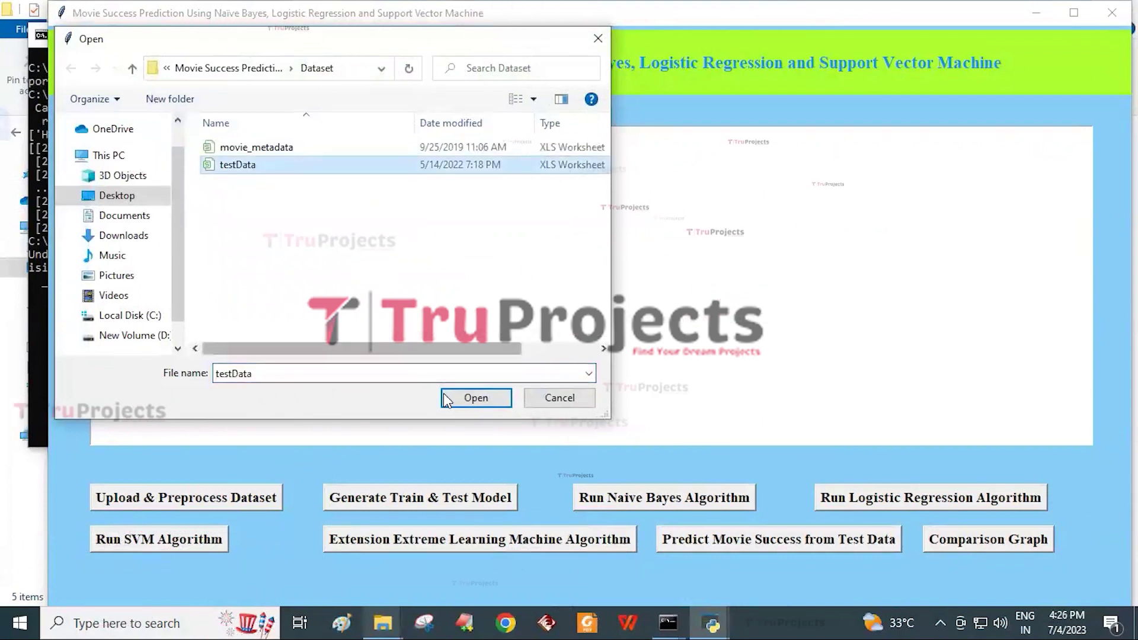
{"action": "left_click", "coordinate": [469, 398]}
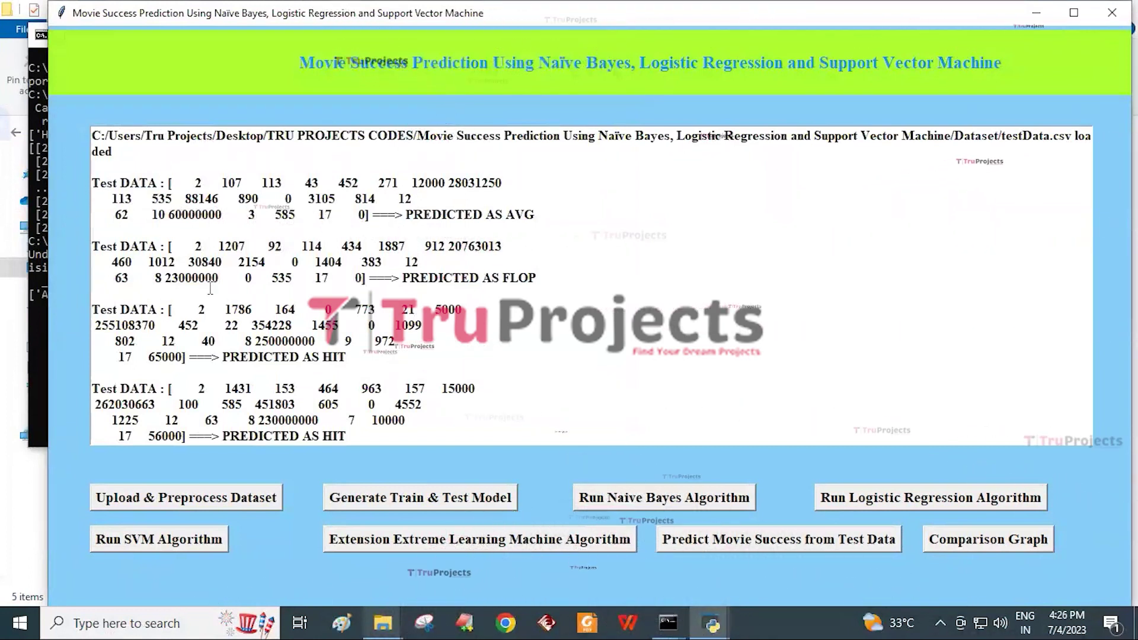
{"action": "left_click_drag", "start_coordinate": [178, 179], "coordinate": [403, 217]}
{"action": "left_click", "coordinate": [368, 224]}
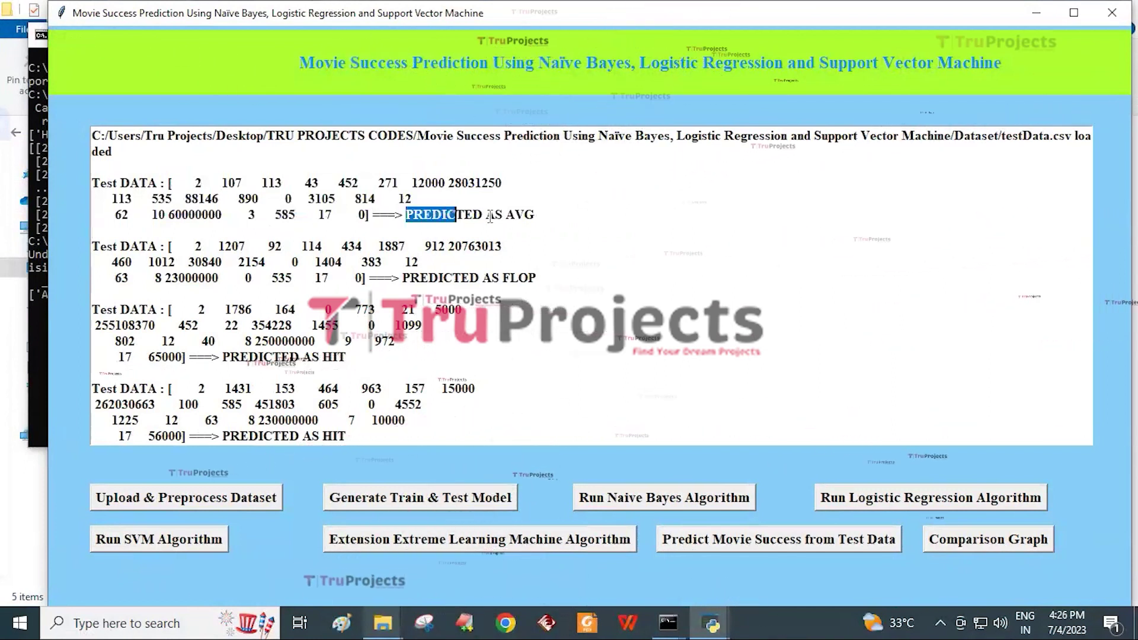
{"action": "left_click_drag", "start_coordinate": [527, 215], "coordinate": [534, 215]}
{"action": "left_click", "coordinate": [534, 216]}
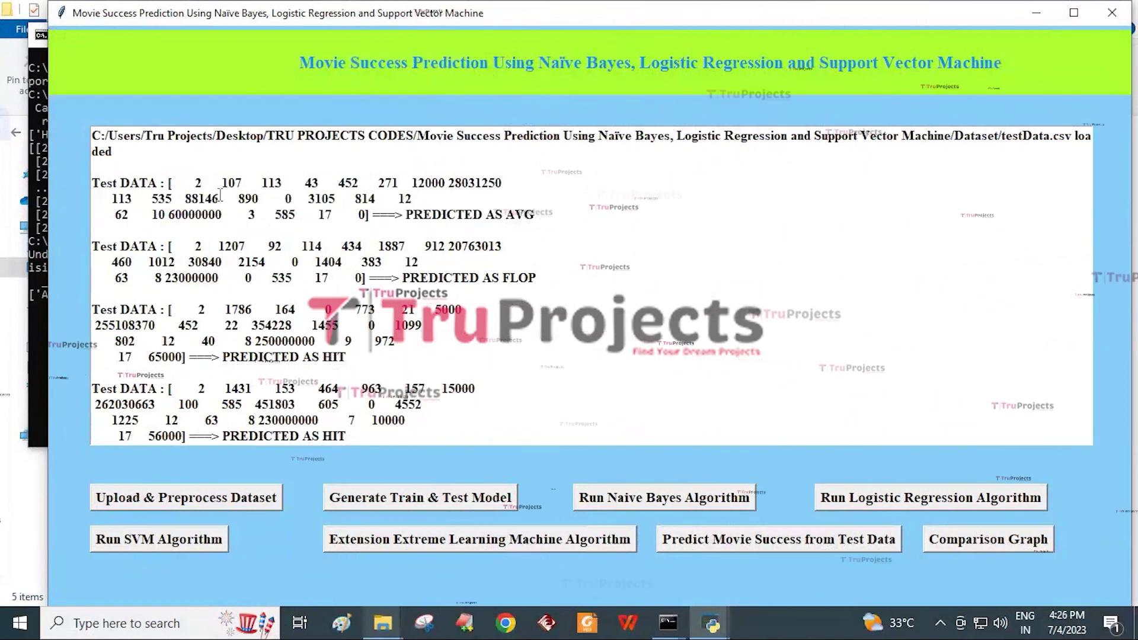
{"action": "left_click_drag", "start_coordinate": [142, 181], "coordinate": [535, 215]}
{"action": "left_click", "coordinate": [296, 230]}
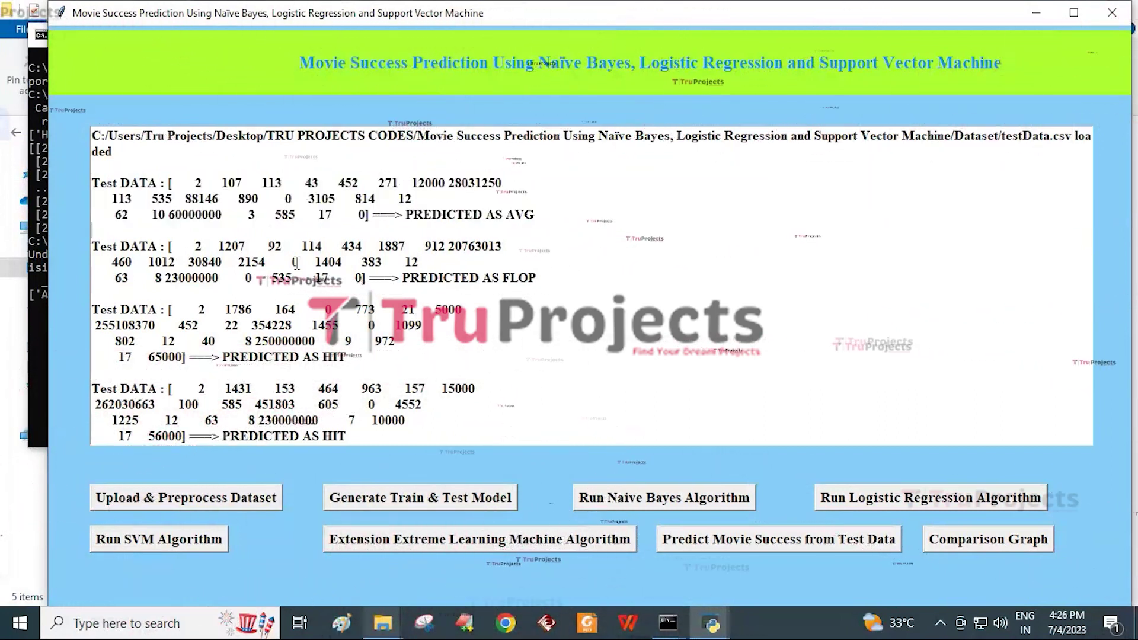
{"action": "left_click", "coordinate": [349, 325]}
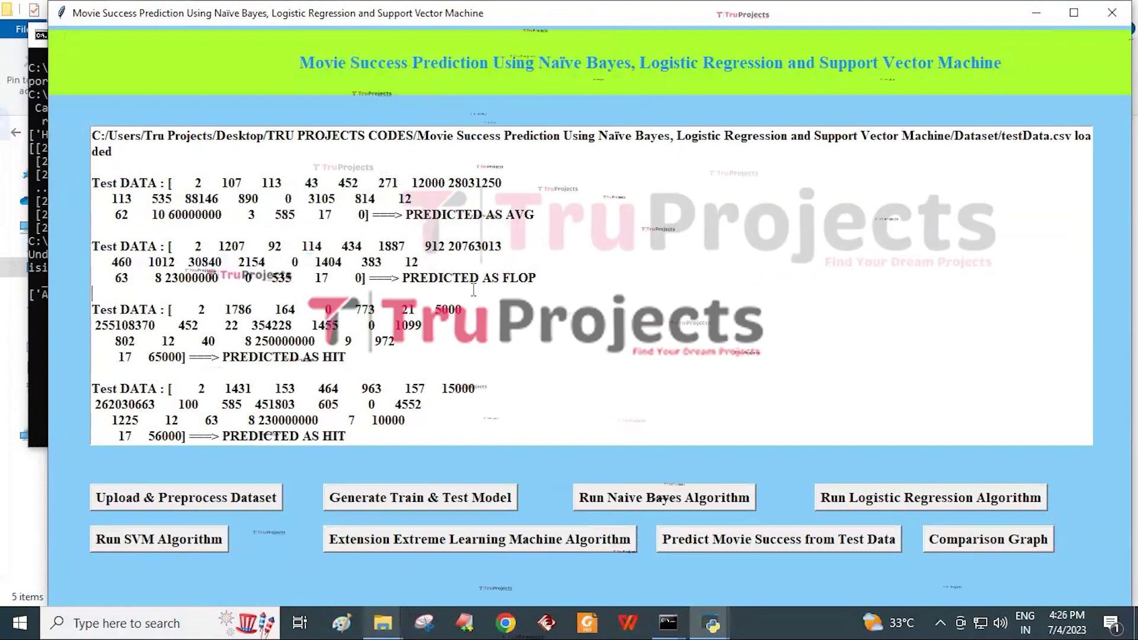
{"action": "scroll", "coordinate": [340, 329], "scroll_direction": "down", "scroll_amount": 1}
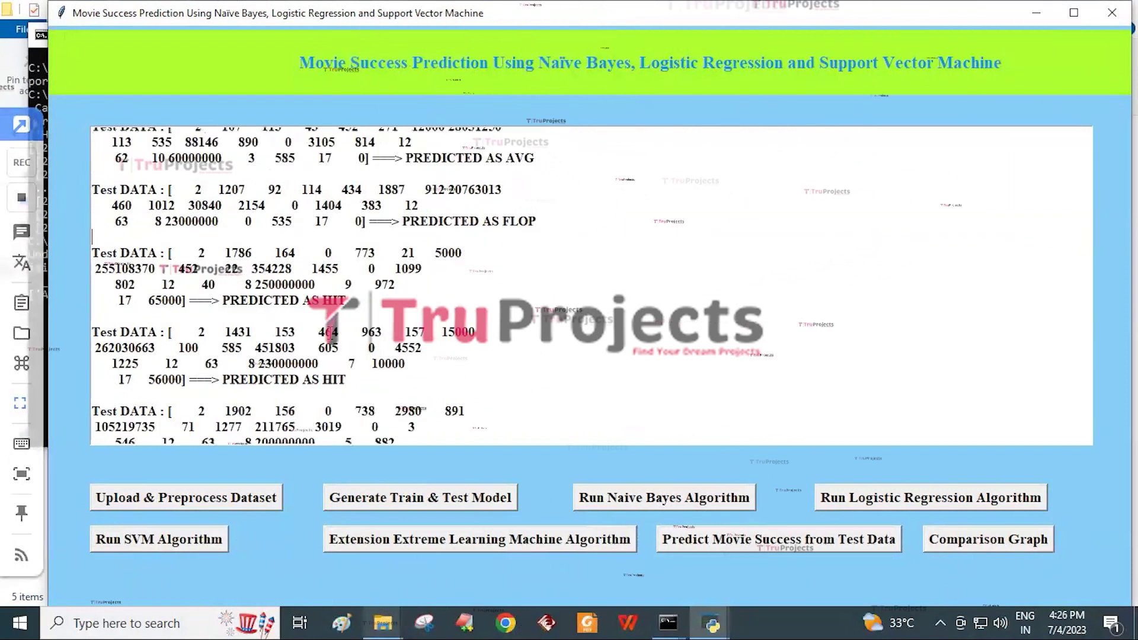
{"action": "left_click_drag", "start_coordinate": [272, 237], "coordinate": [377, 300]}
{"action": "left_click", "coordinate": [377, 300]}
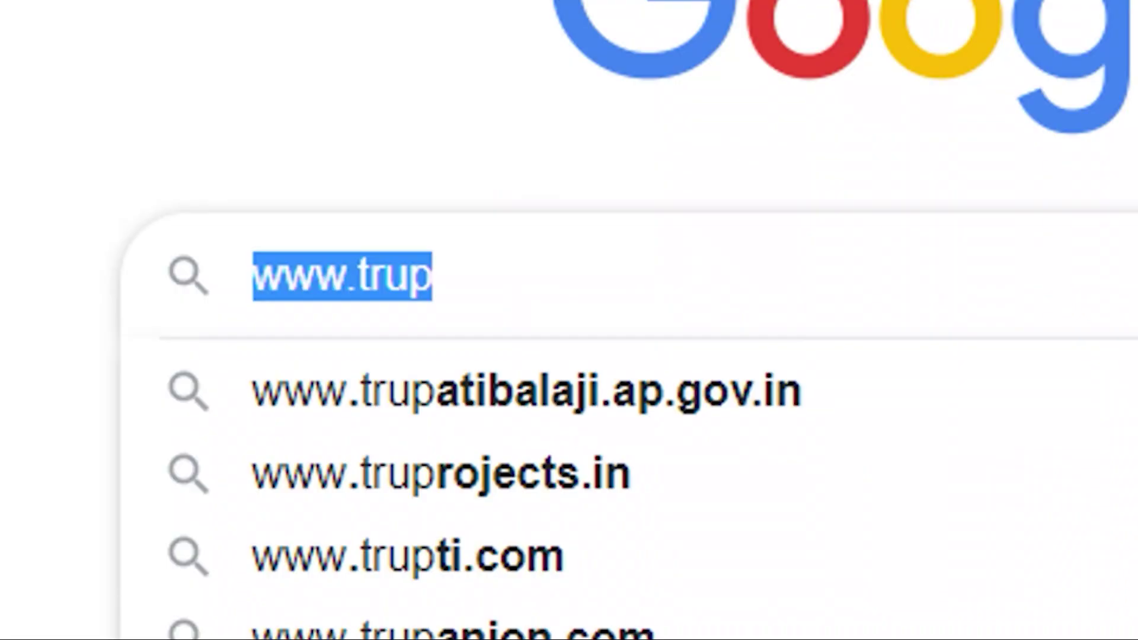
{"action": "type", "text": "www.trupro"}
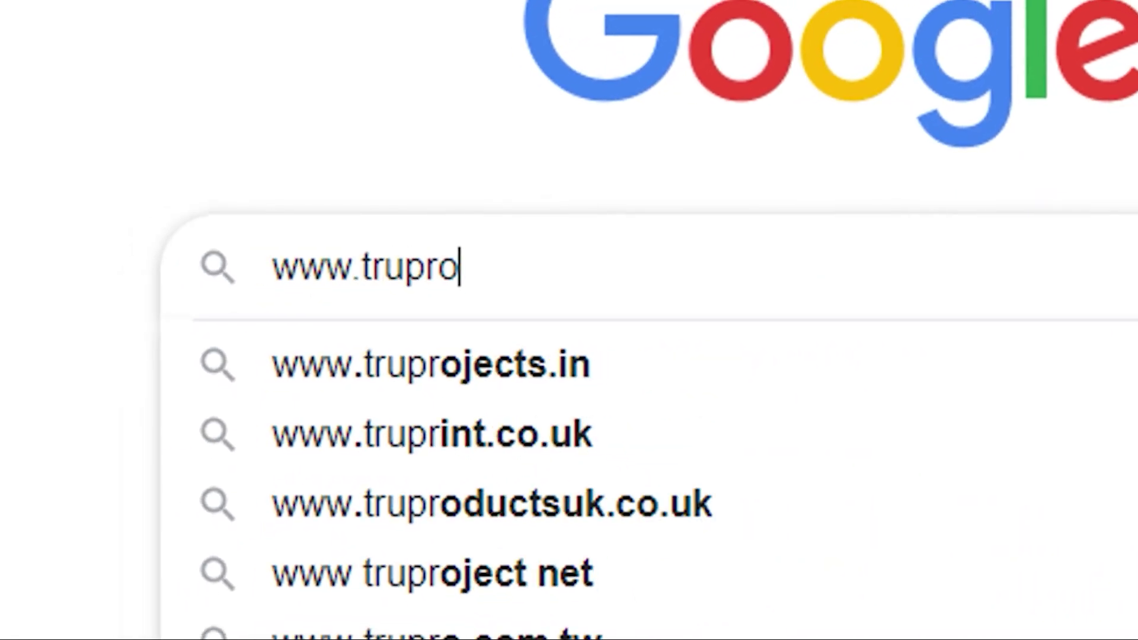
{"action": "type", "text": "jects.in"}
{"action": "key", "text": "Return"}
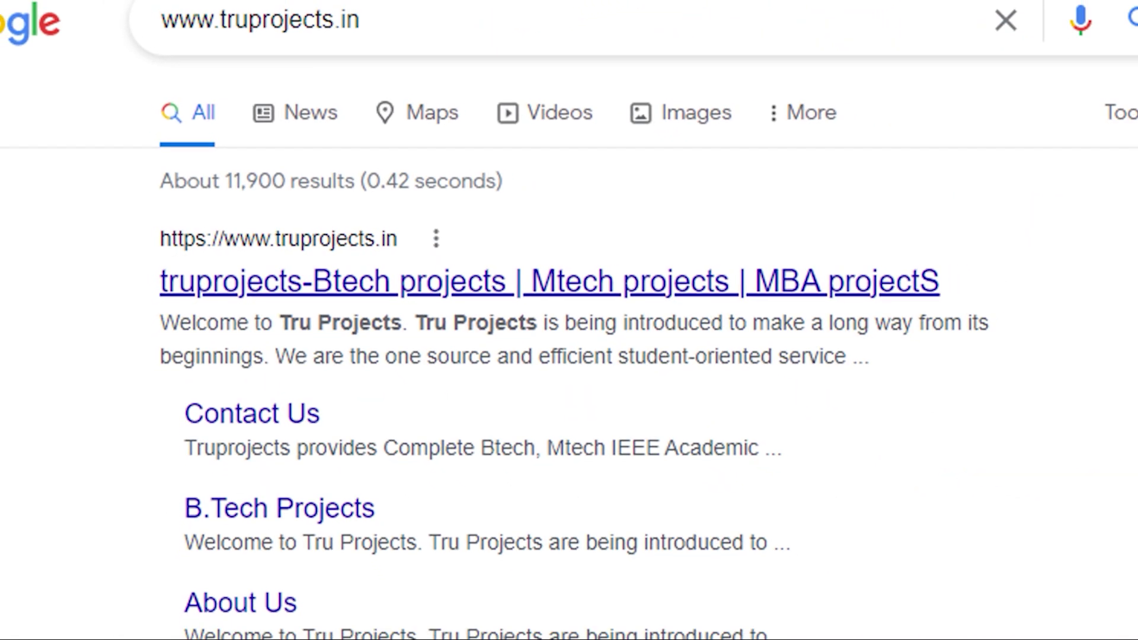
{"action": "left_click", "coordinate": [505, 282]}
{"action": "scroll", "coordinate": [571, 237], "scroll_direction": "down", "scroll_amount": 10}
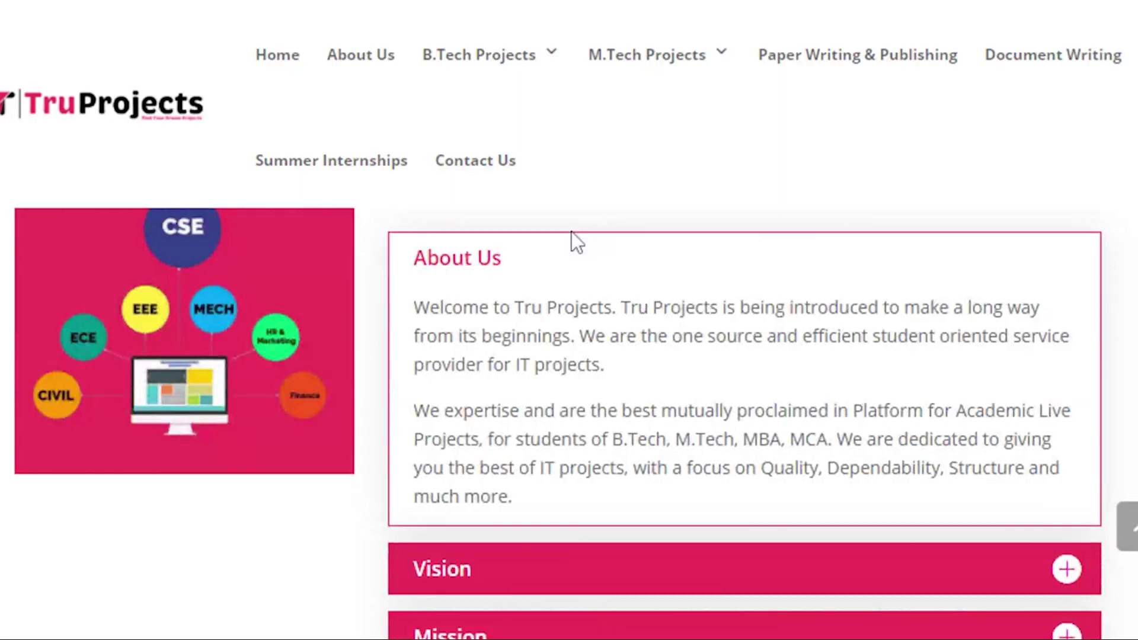
{"action": "scroll", "coordinate": [572, 232], "scroll_direction": "down", "scroll_amount": 15}
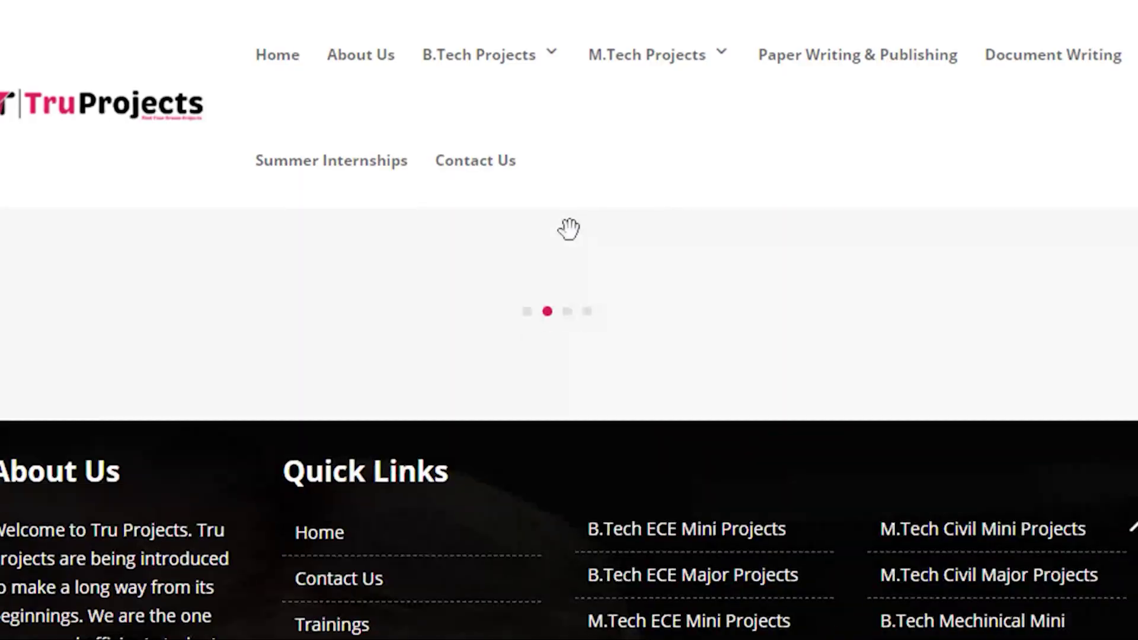
{"action": "scroll", "coordinate": [569, 229], "scroll_direction": "down", "scroll_amount": 5}
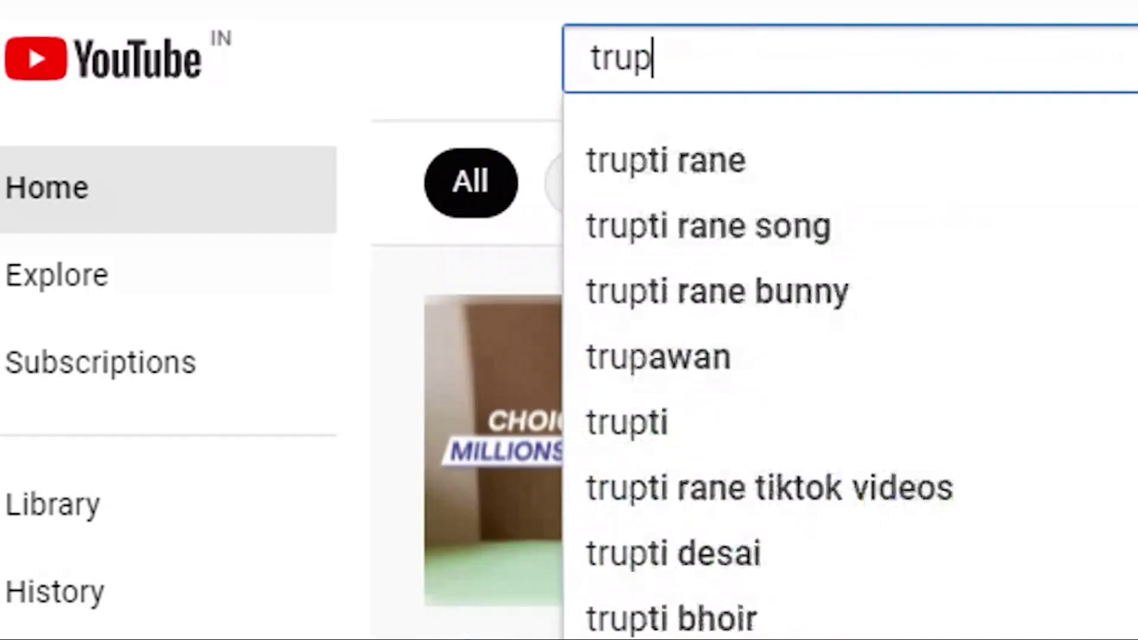
Step: Search YouTube for truprojects and open the TRU PROJECTS channel page
{"action": "type", "text": "roject"}
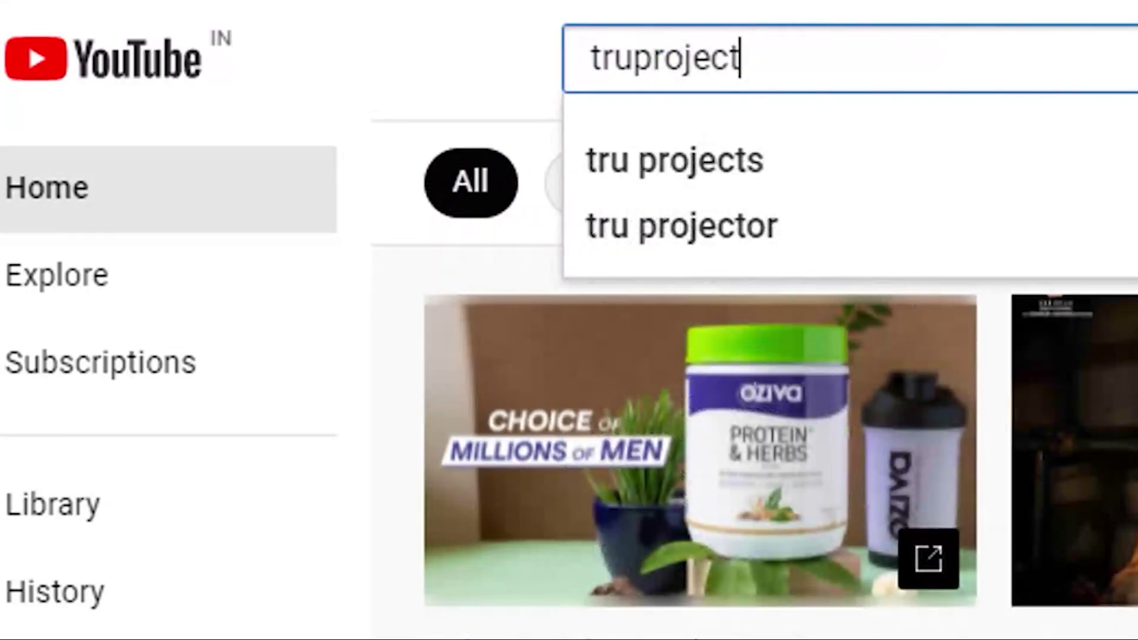
{"action": "type", "text": "s"}
{"action": "key", "text": "Return"}
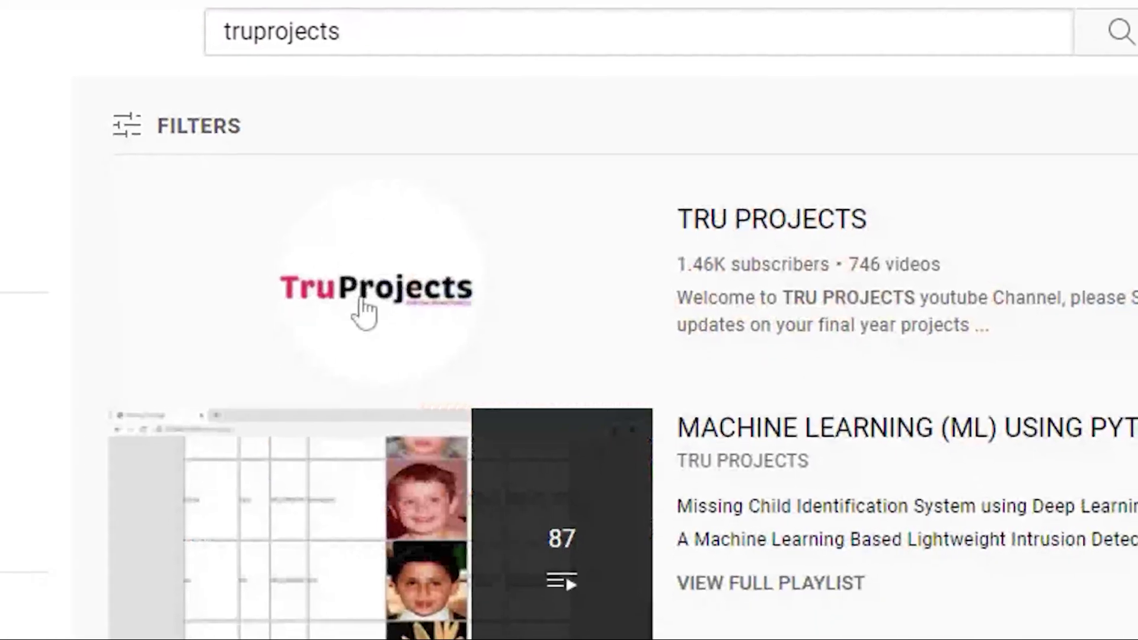
{"action": "left_click", "coordinate": [741, 219]}
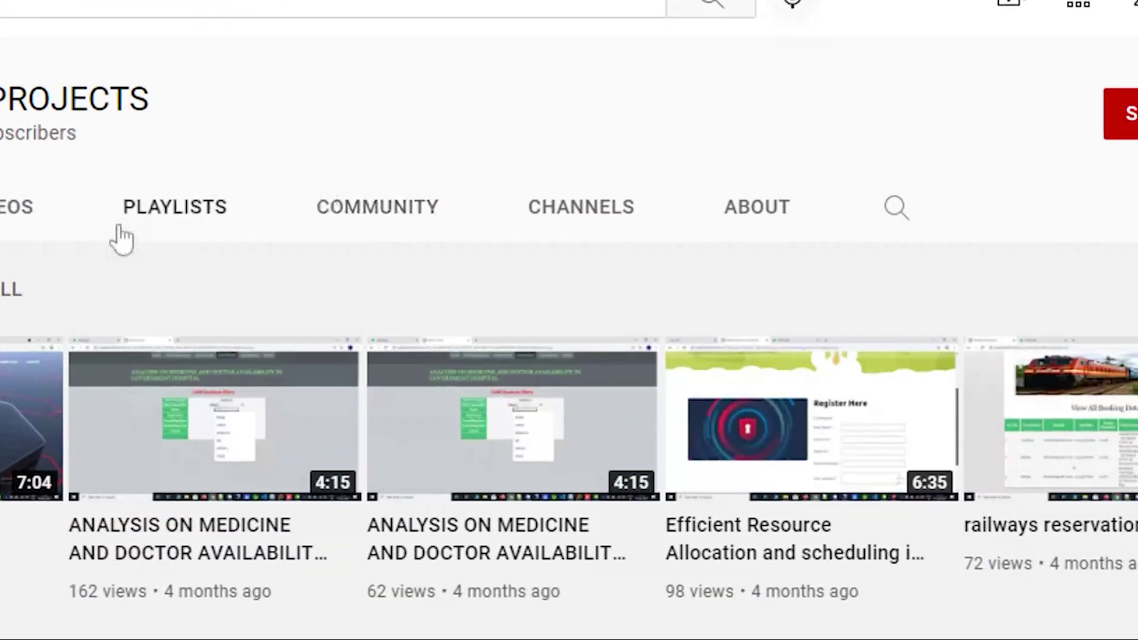